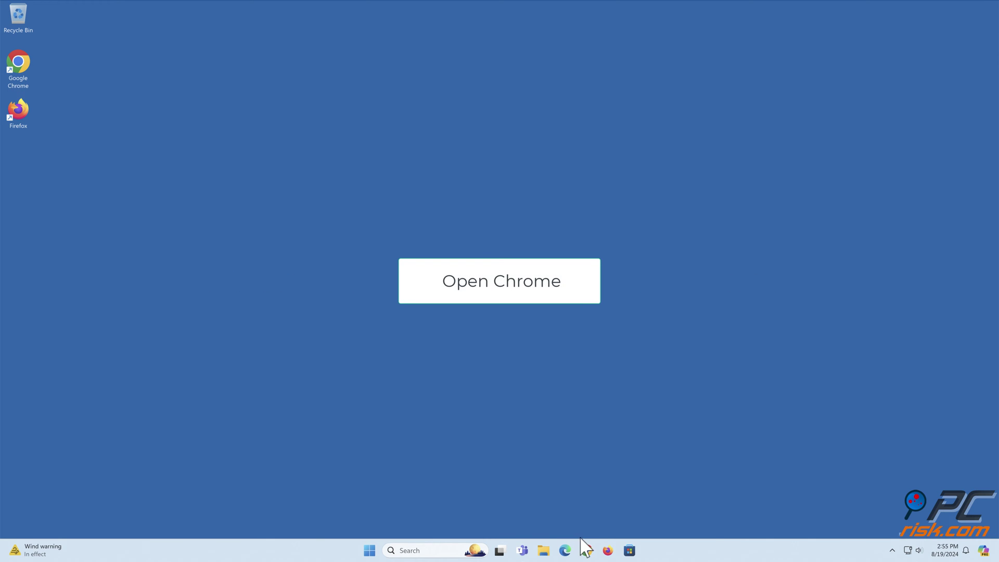
Step: Toggle AdBlock off on Chrome's Manage Extensions page, then close Chrome
{"action": "left_click", "coordinate": [587, 550]}
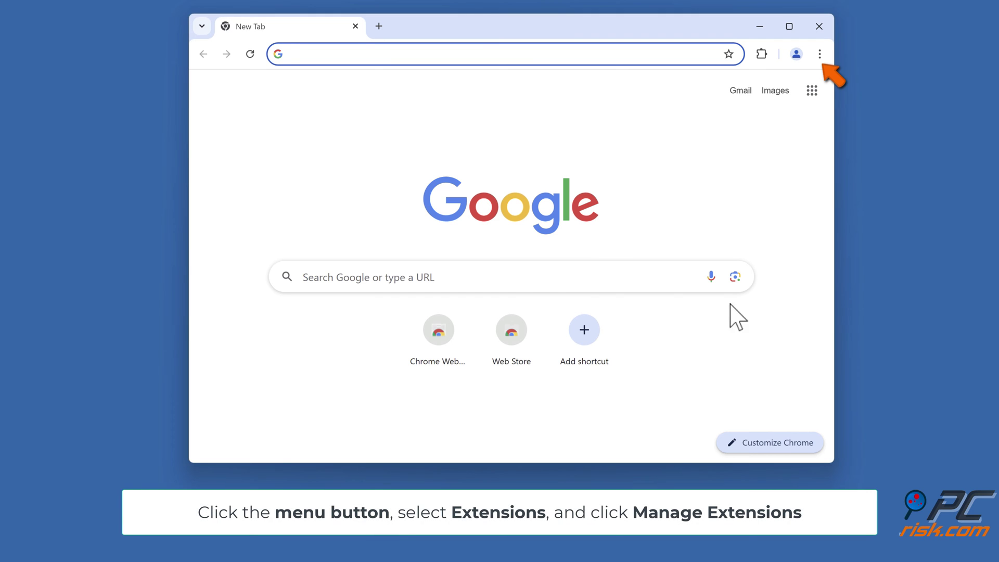
{"action": "left_click", "coordinate": [819, 54]}
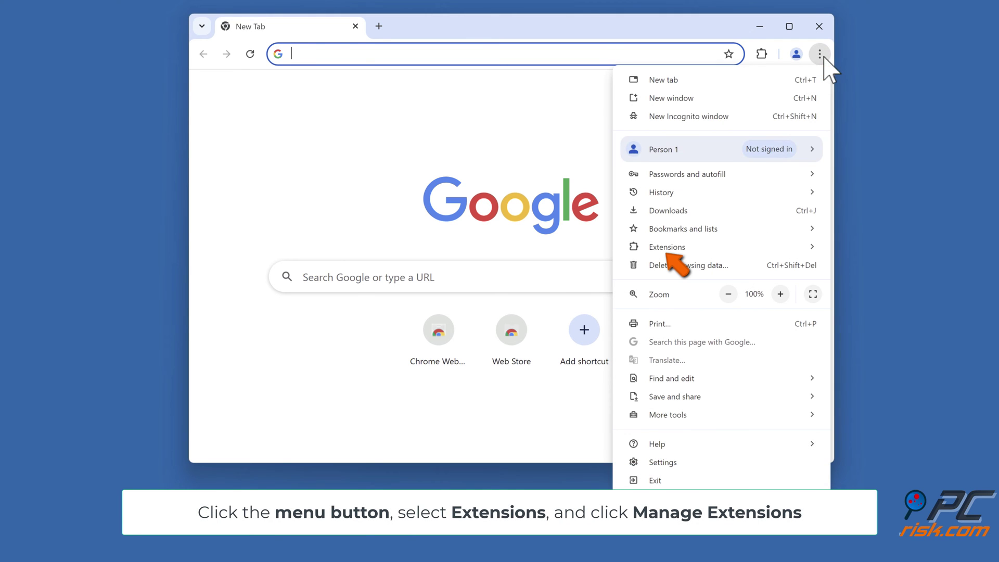
{"action": "left_click", "coordinate": [715, 248]}
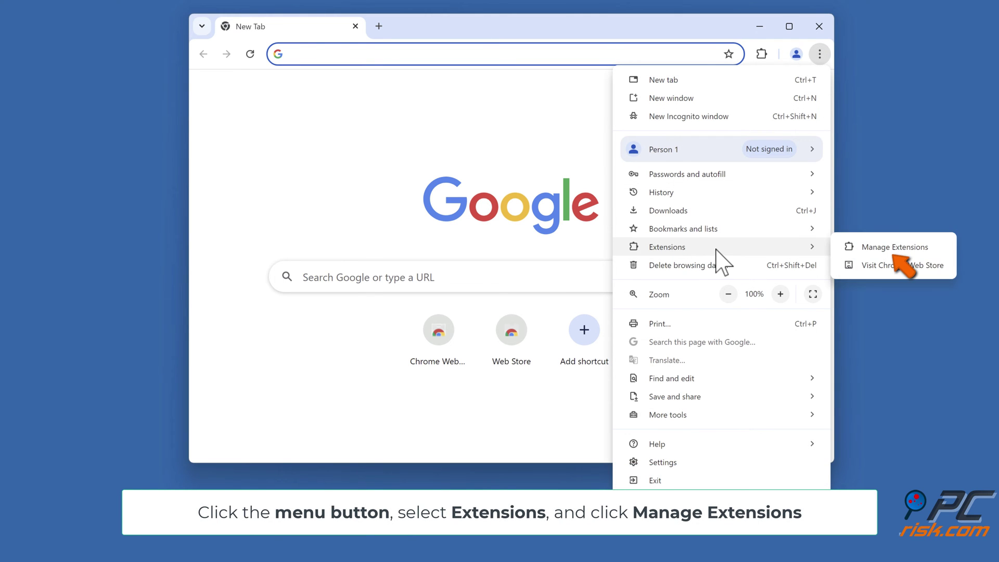
{"action": "left_click", "coordinate": [894, 252]}
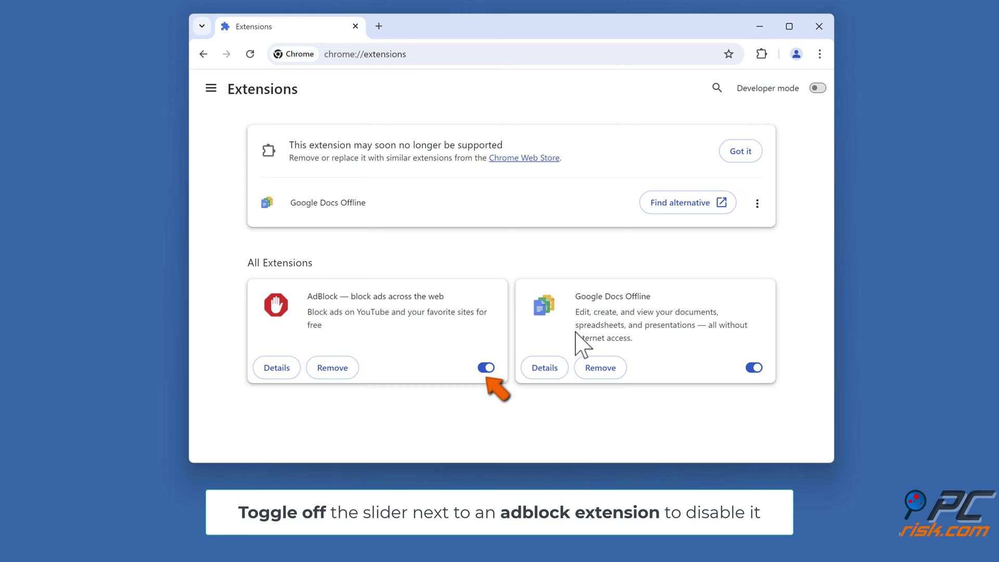
{"action": "left_click", "coordinate": [486, 368]}
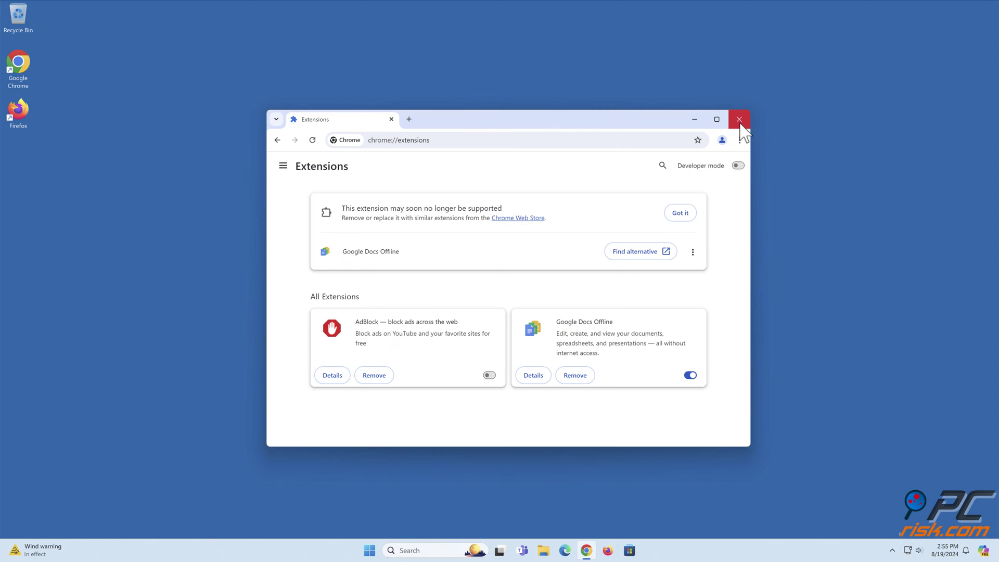
{"action": "left_click", "coordinate": [738, 120]}
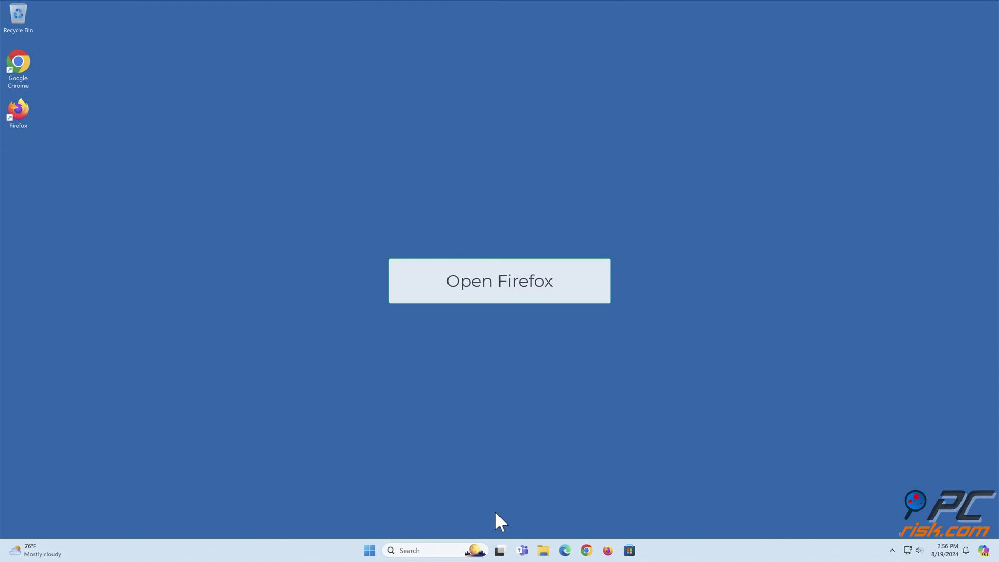
Step: Toggle AdBlock off in Firefox's Add-ons and themes Extensions list, then close Firefox
{"action": "left_click", "coordinate": [607, 549]}
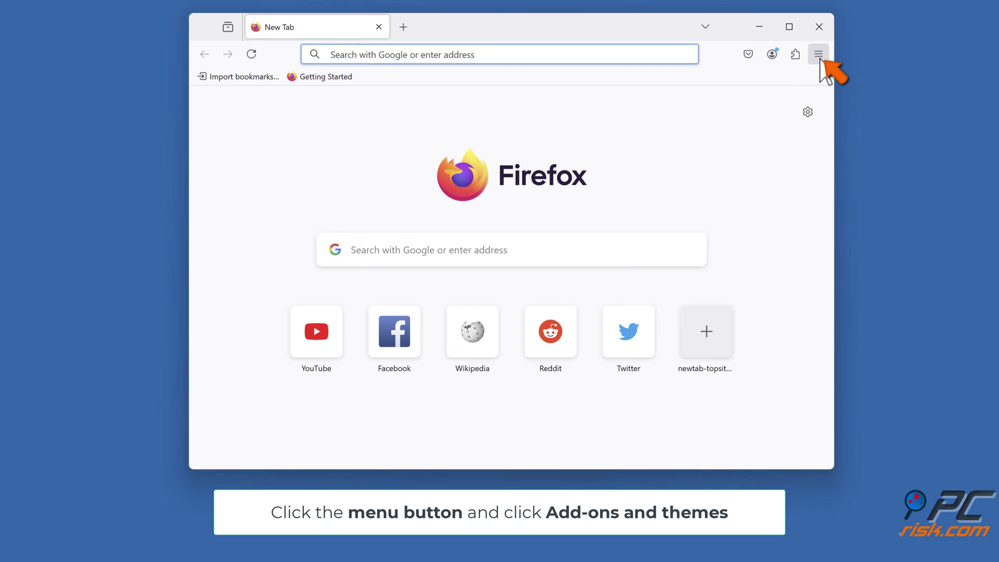
{"action": "left_click", "coordinate": [819, 55]}
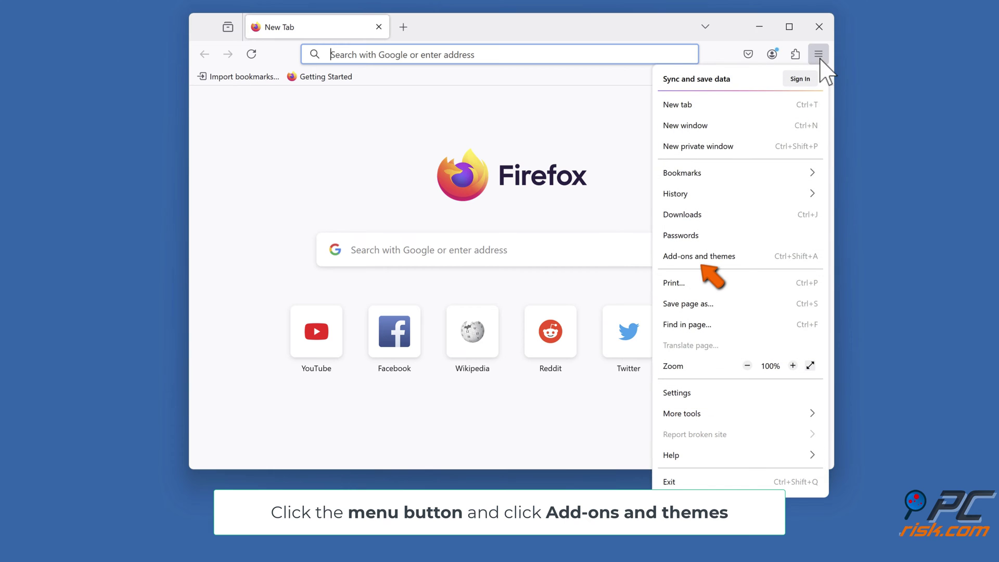
{"action": "left_click", "coordinate": [701, 260]}
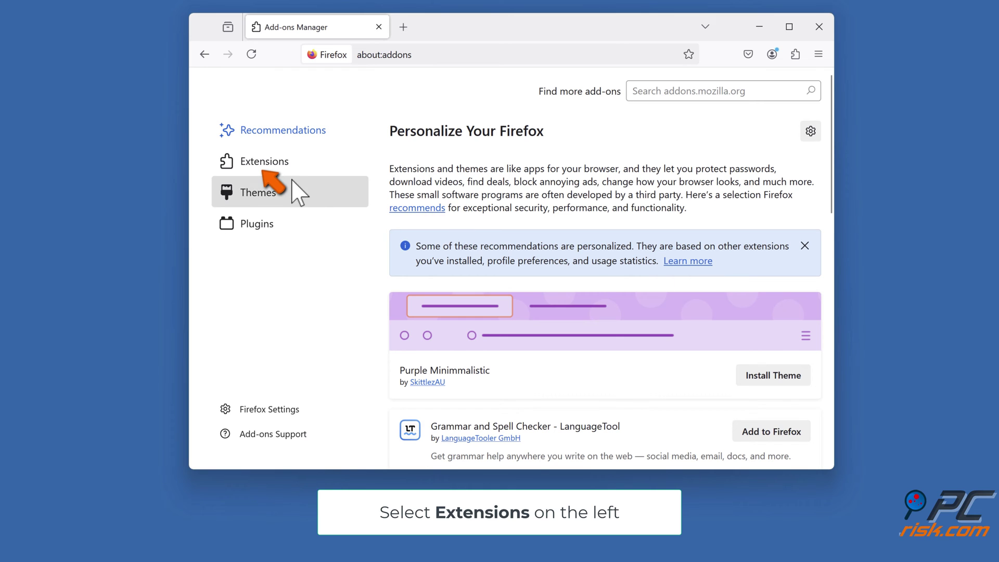
{"action": "left_click", "coordinate": [266, 175]}
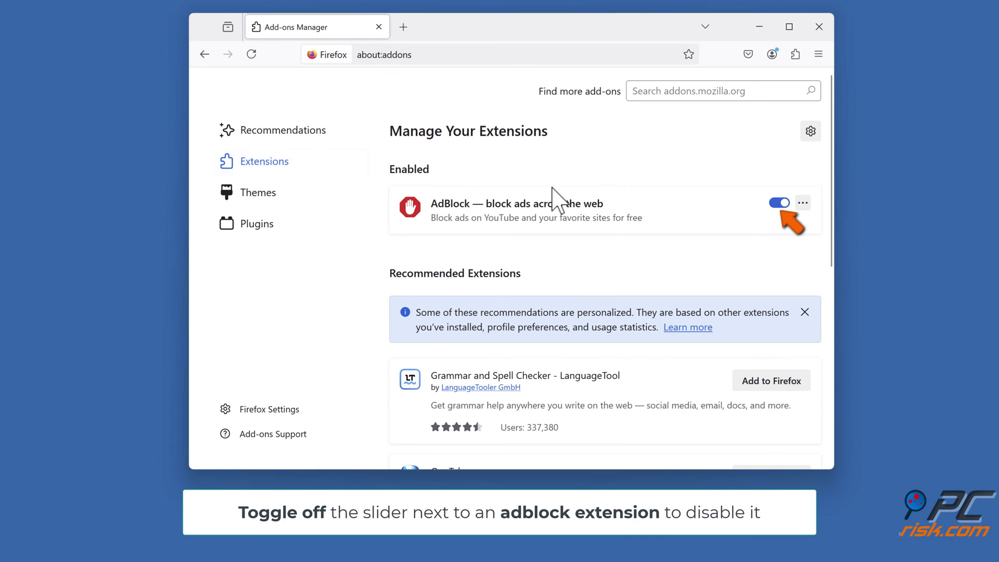
{"action": "left_click", "coordinate": [780, 203]}
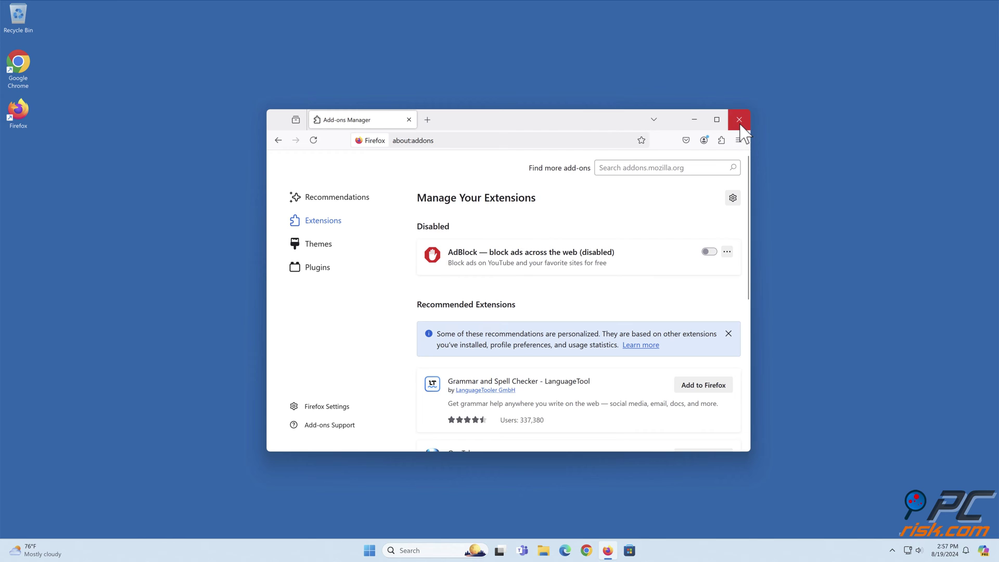
{"action": "left_click", "coordinate": [741, 121]}
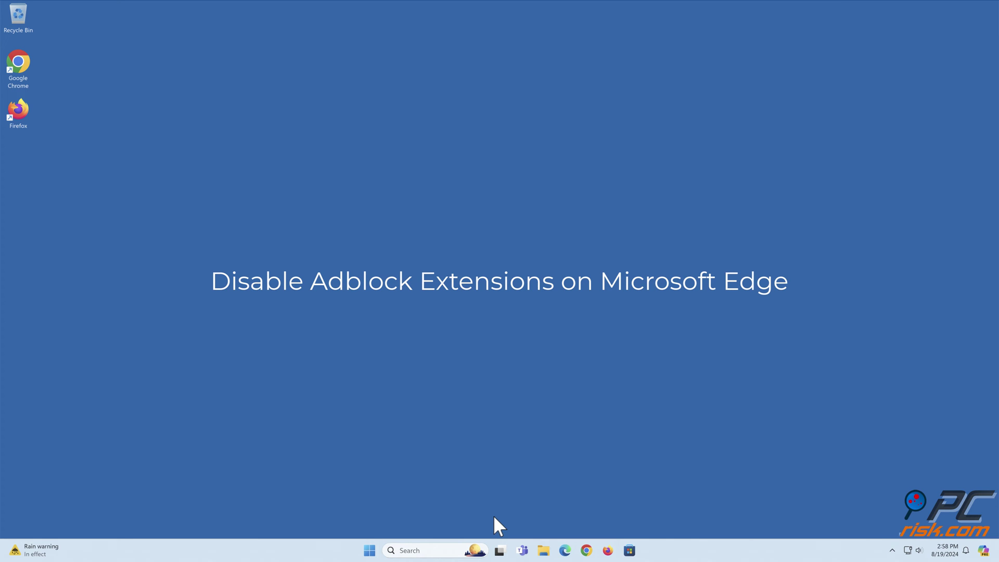
Step: Toggle AdBlock off on Edge's Manage extensions page, then close Edge
{"action": "left_click", "coordinate": [563, 546]}
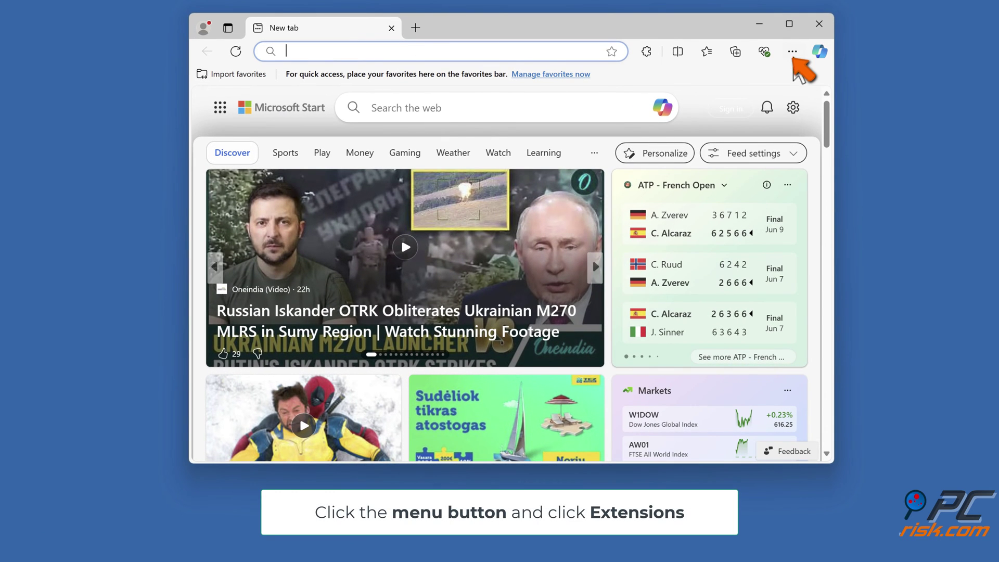
{"action": "left_click", "coordinate": [791, 52]}
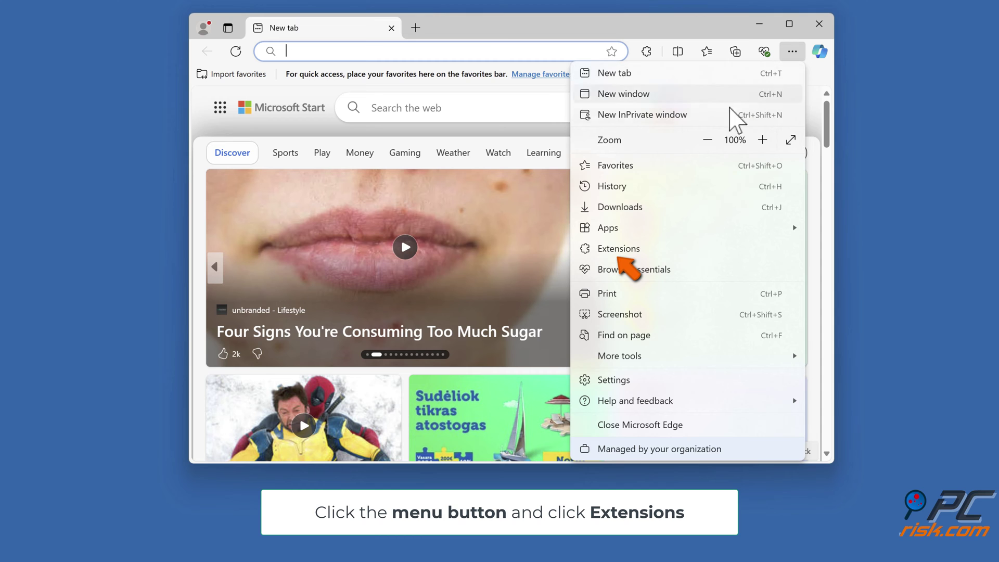
{"action": "left_click", "coordinate": [613, 250]}
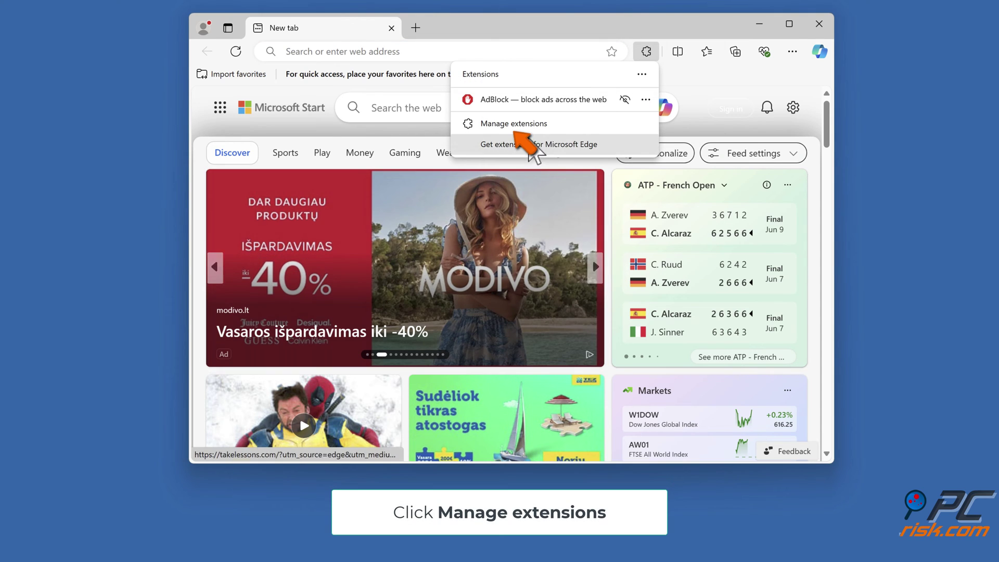
{"action": "left_click", "coordinate": [519, 129]}
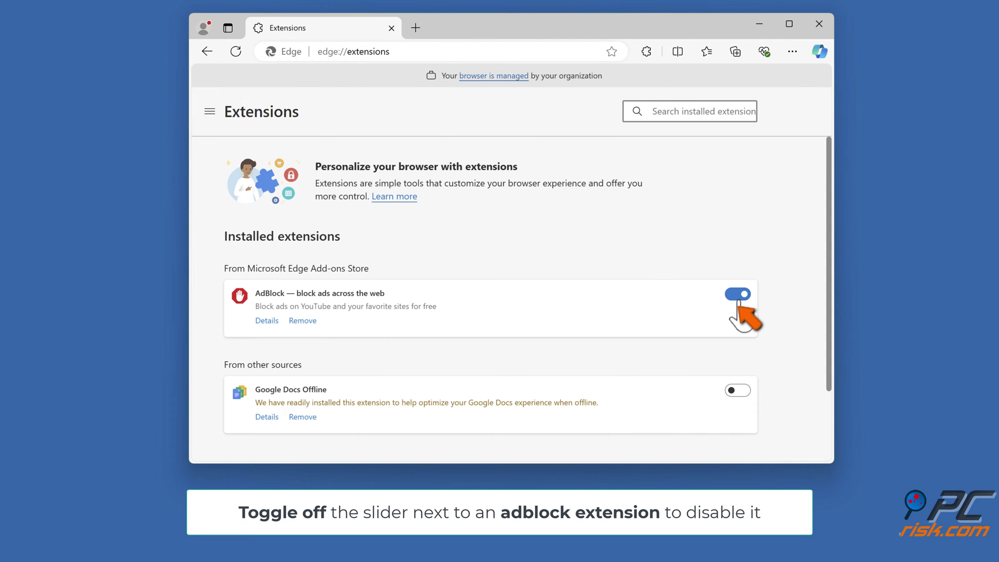
{"action": "left_click", "coordinate": [738, 297]}
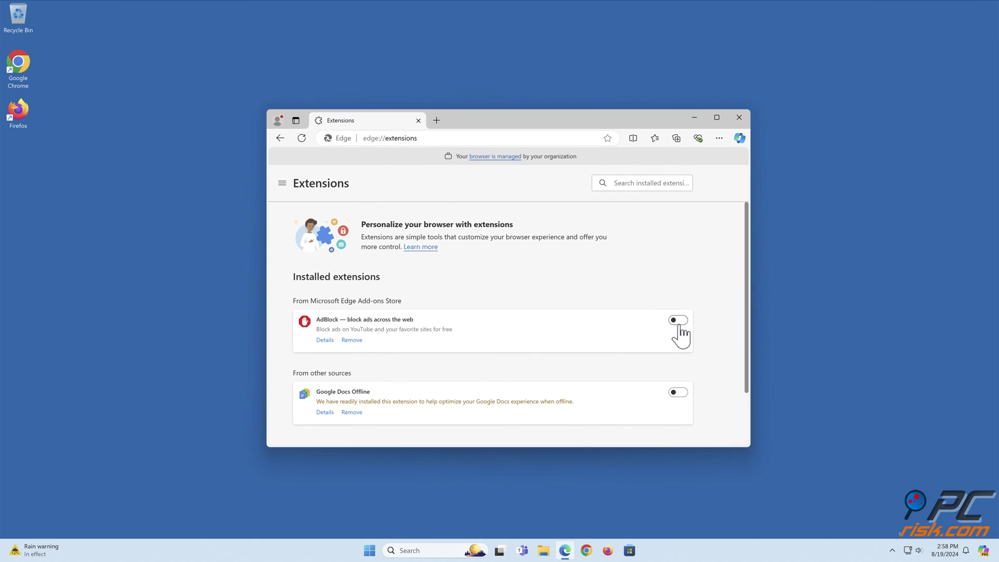
{"action": "left_click", "coordinate": [739, 118]}
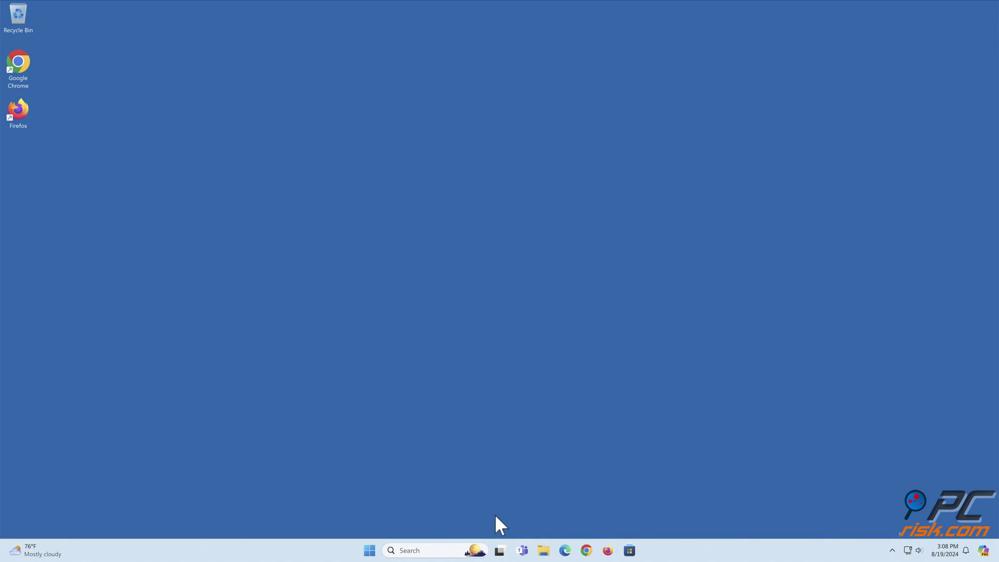
Step: Launch Chrome and bring up Delete browsing data from the three-dot menu
{"action": "left_click", "coordinate": [587, 550]}
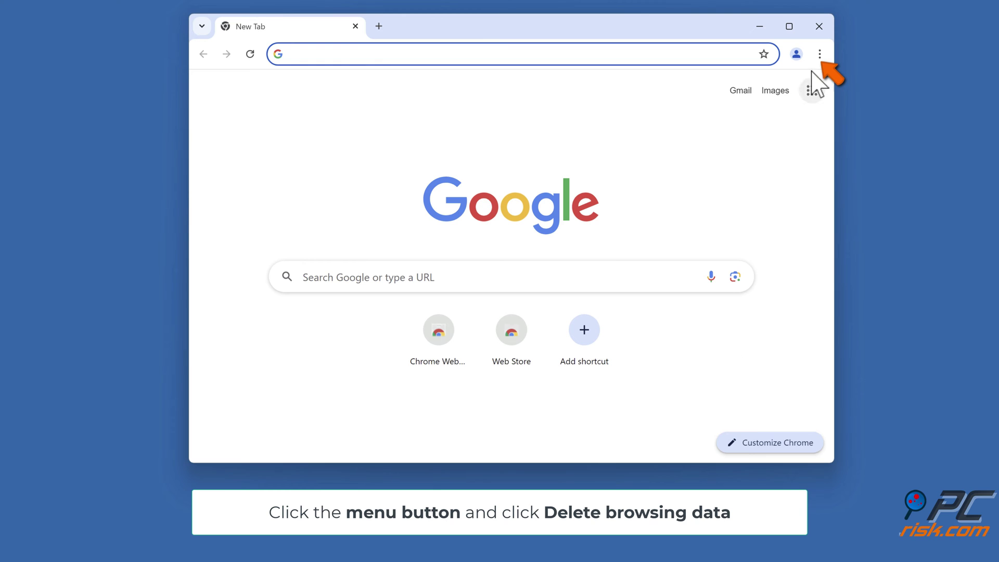
{"action": "left_click", "coordinate": [819, 54]}
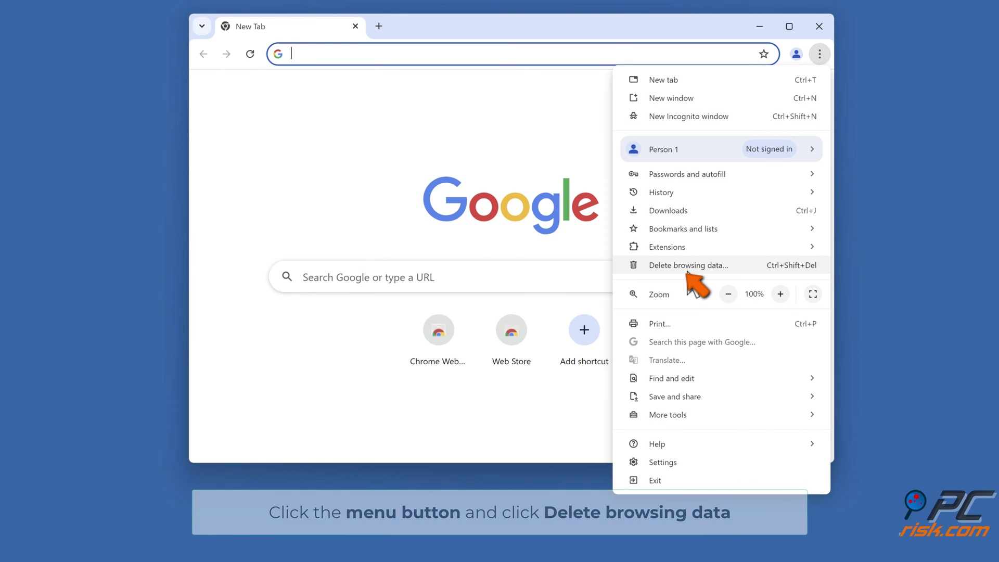
{"action": "left_click", "coordinate": [687, 268]}
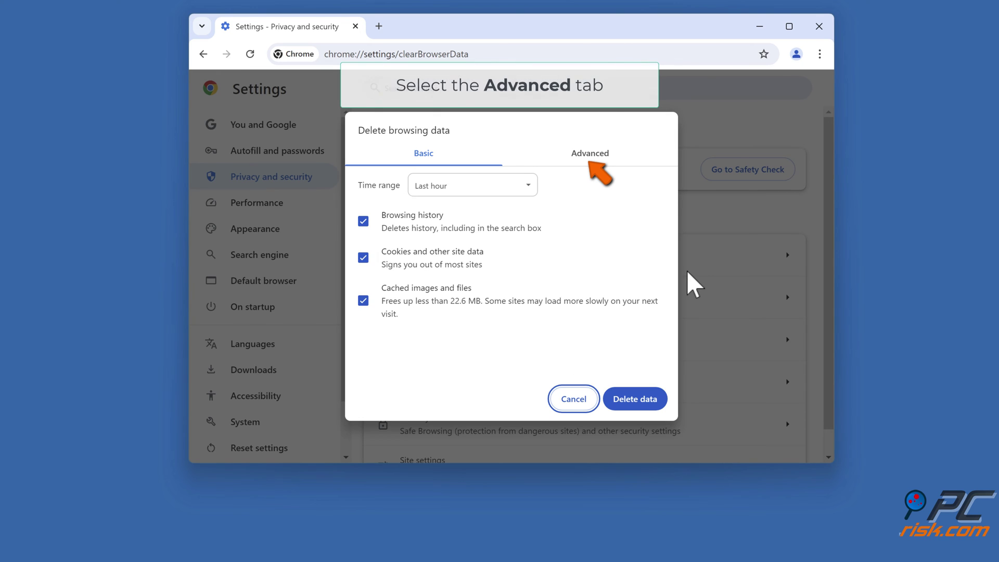
Step: On the Advanced tab, delete browsing data for All time, then close Chrome
{"action": "left_click", "coordinate": [592, 156]}
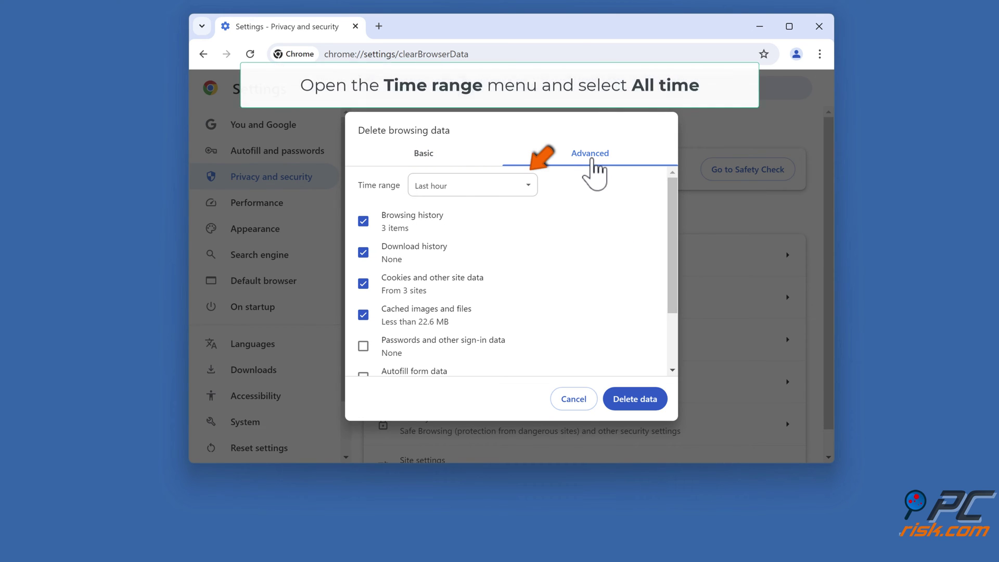
{"action": "left_click", "coordinate": [530, 189]}
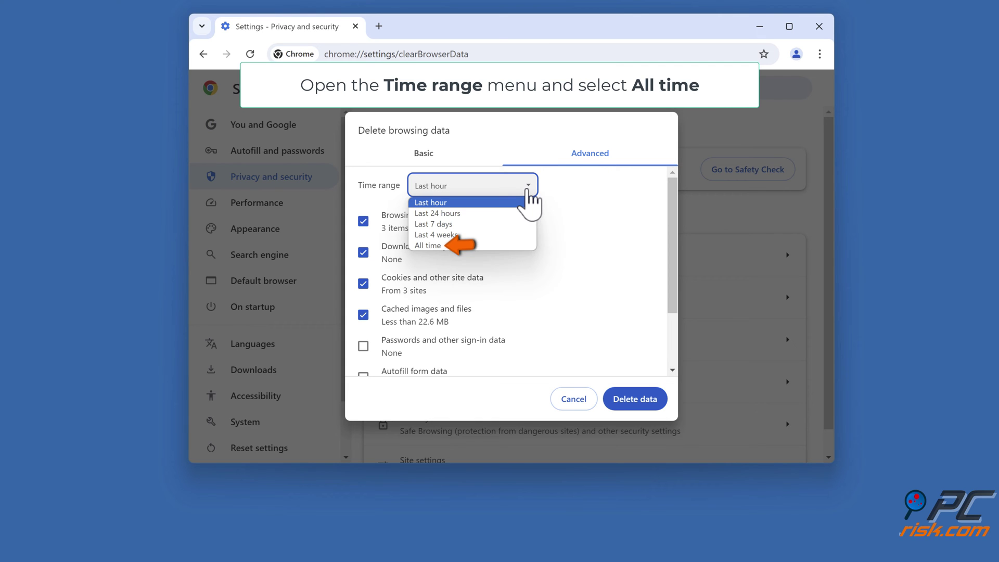
{"action": "left_click", "coordinate": [460, 245]}
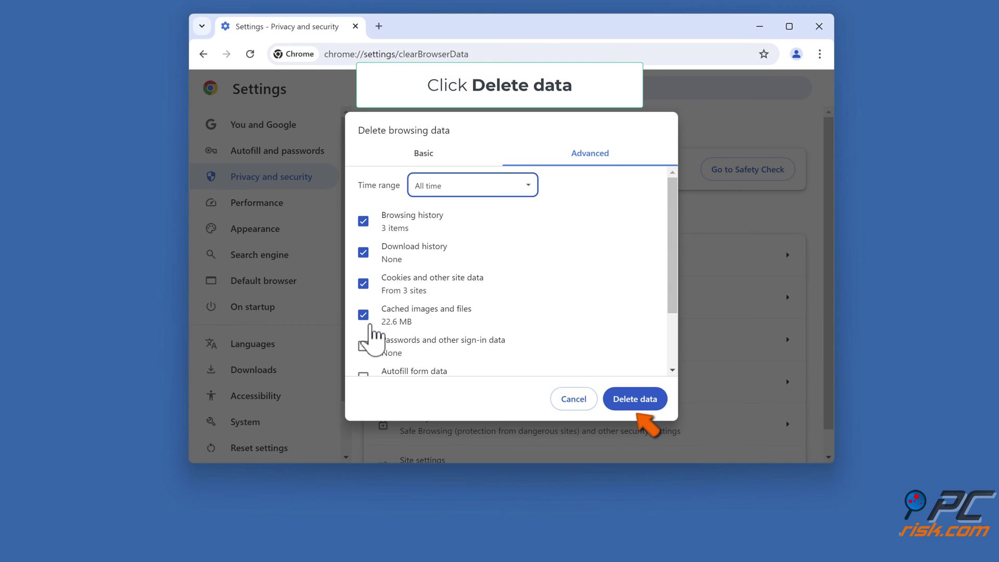
{"action": "left_click", "coordinate": [635, 404]}
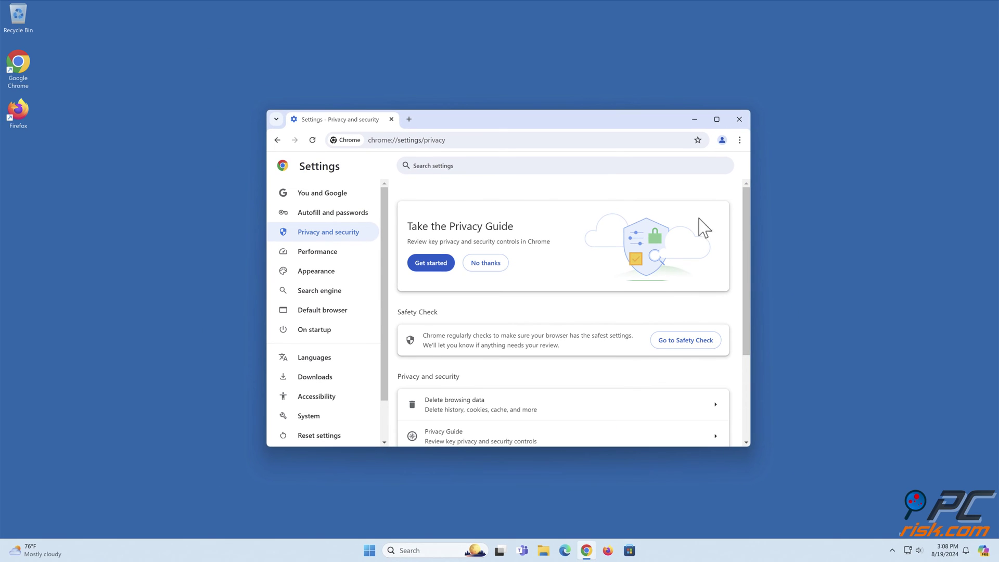
{"action": "left_click", "coordinate": [739, 120]}
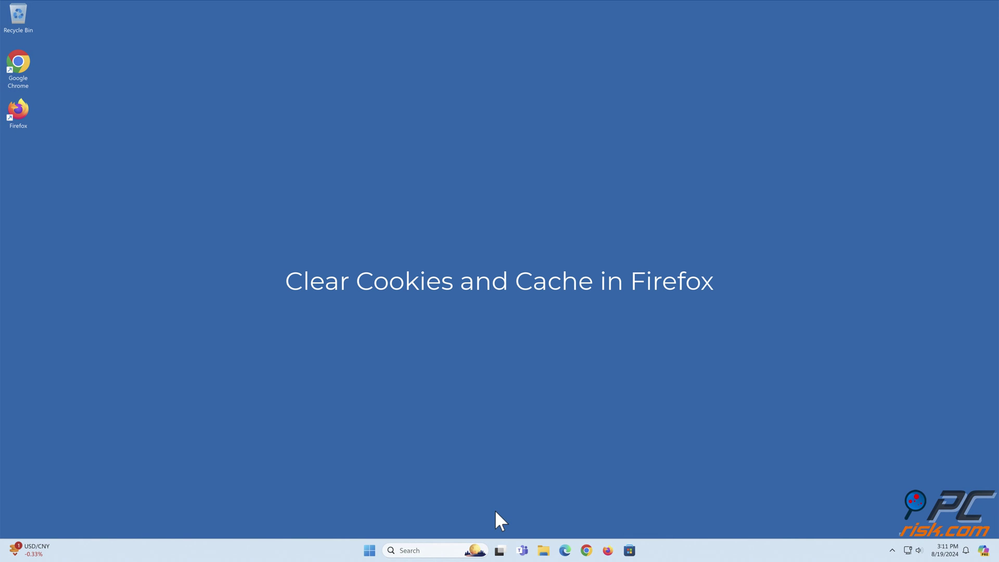
Step: Launch Firefox and go to Settings from the hamburger menu
{"action": "left_click", "coordinate": [607, 551]}
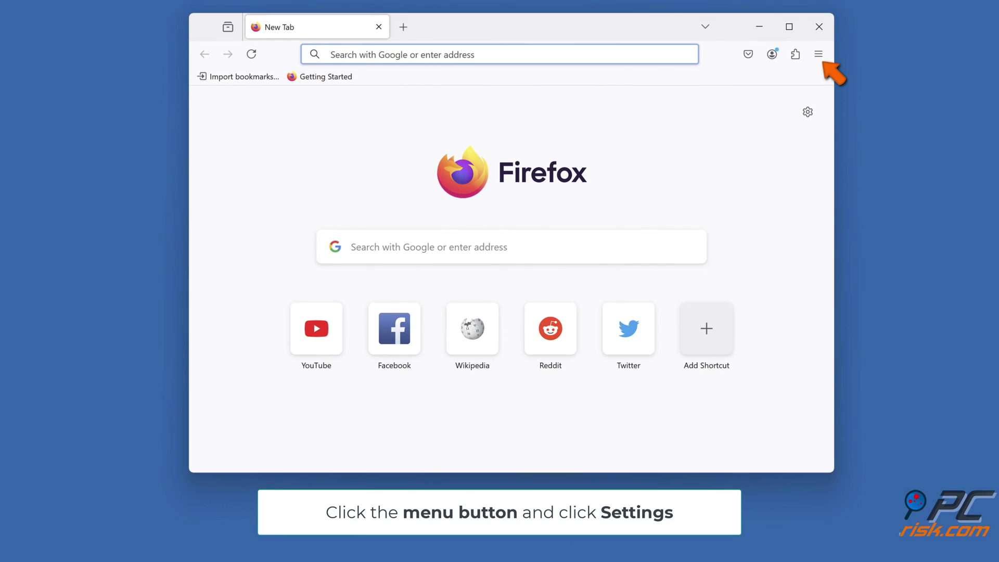
{"action": "left_click", "coordinate": [818, 54]}
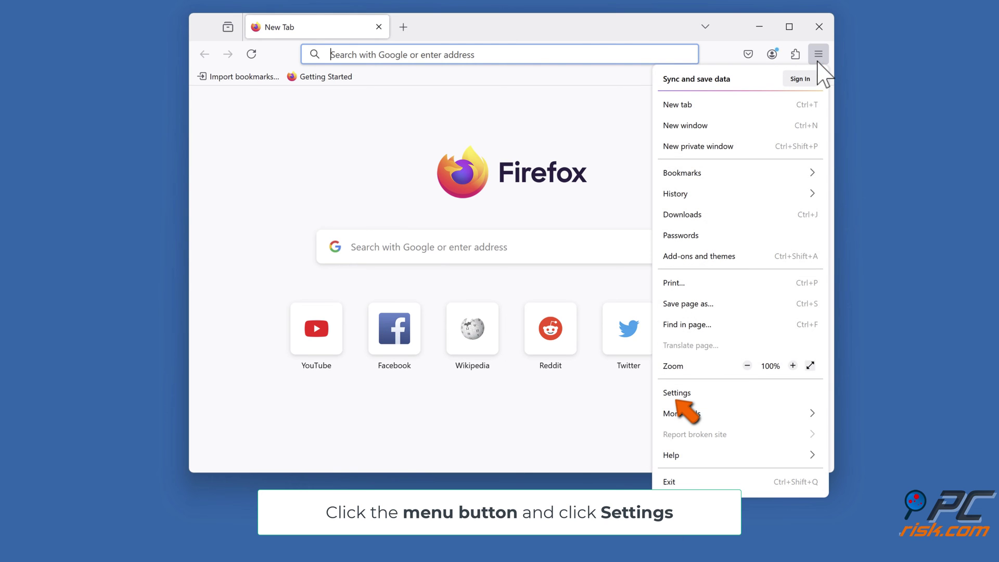
{"action": "left_click", "coordinate": [677, 398]}
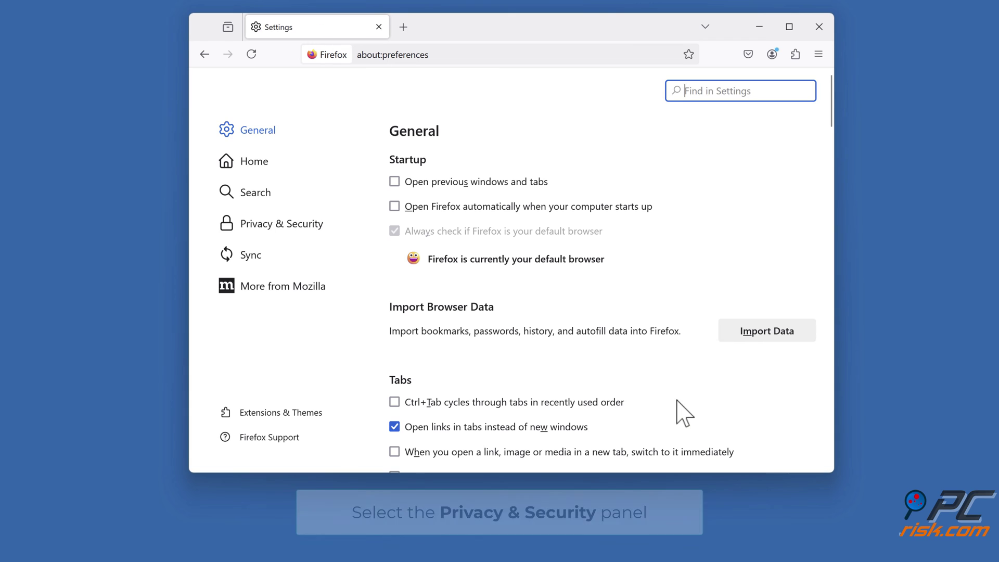
Step: In Privacy & Security, clear data for Everything with all four boxes ticked, including site settings
{"action": "left_click", "coordinate": [280, 233]}
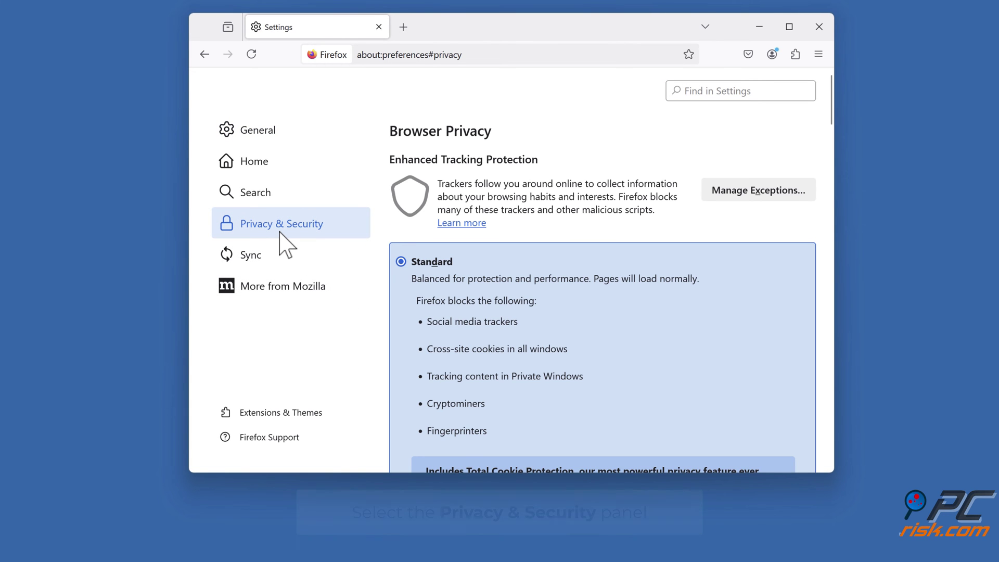
{"action": "scroll", "coordinate": [665, 231], "scroll_direction": "down", "scroll_amount": 5}
{"action": "scroll", "coordinate": [666, 231], "scroll_direction": "down", "scroll_amount": 5}
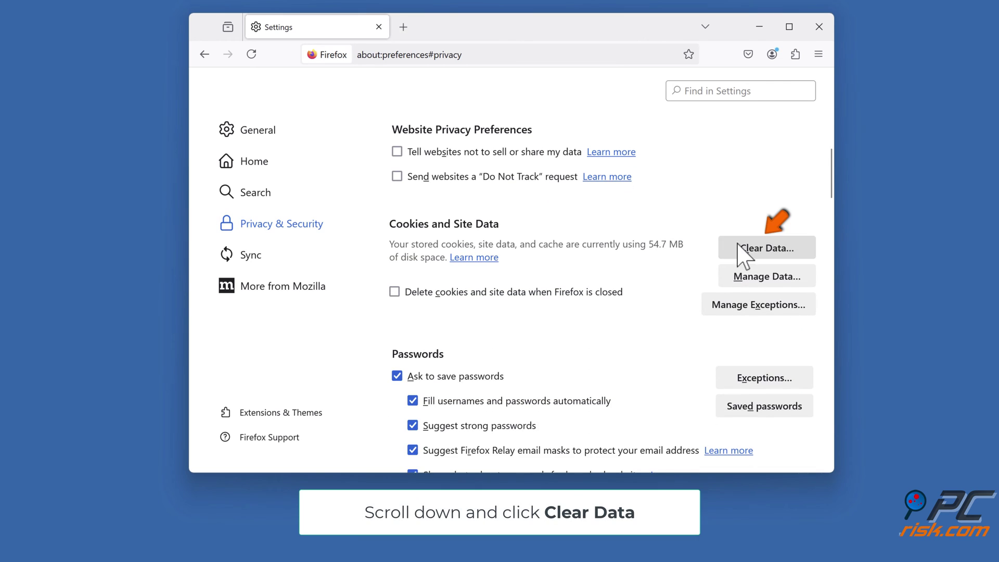
{"action": "left_click", "coordinate": [766, 255]}
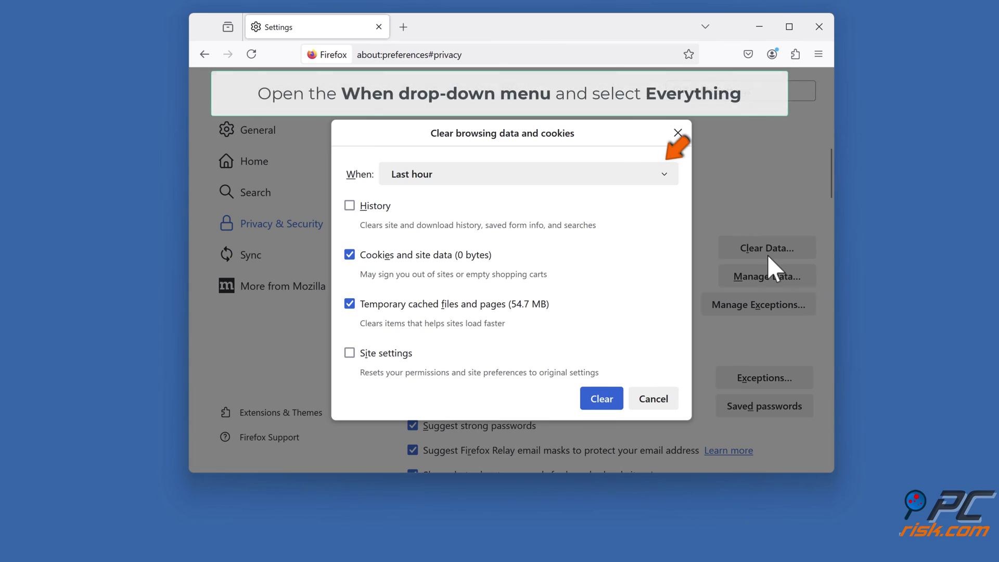
{"action": "left_click", "coordinate": [669, 178]}
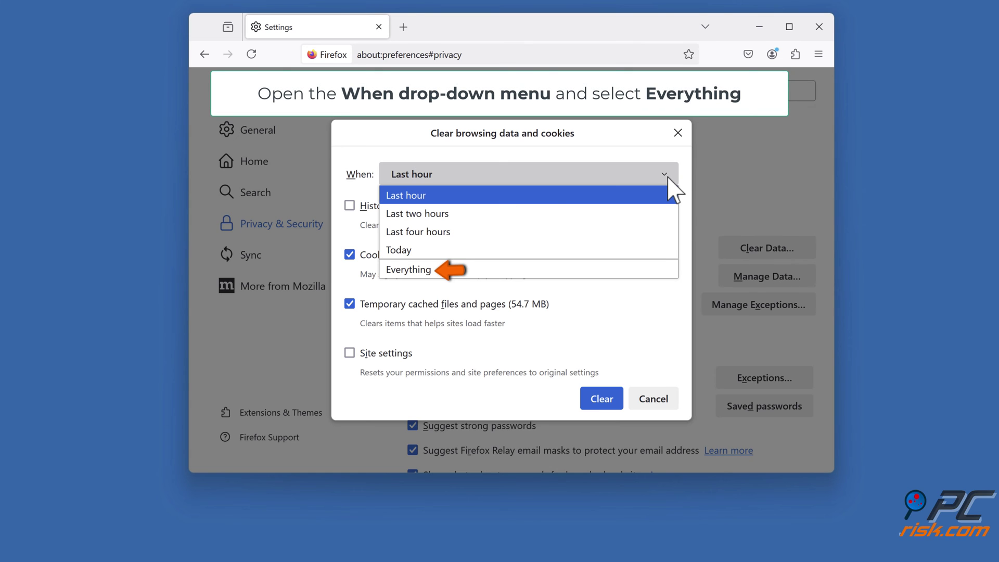
{"action": "left_click", "coordinate": [467, 271]}
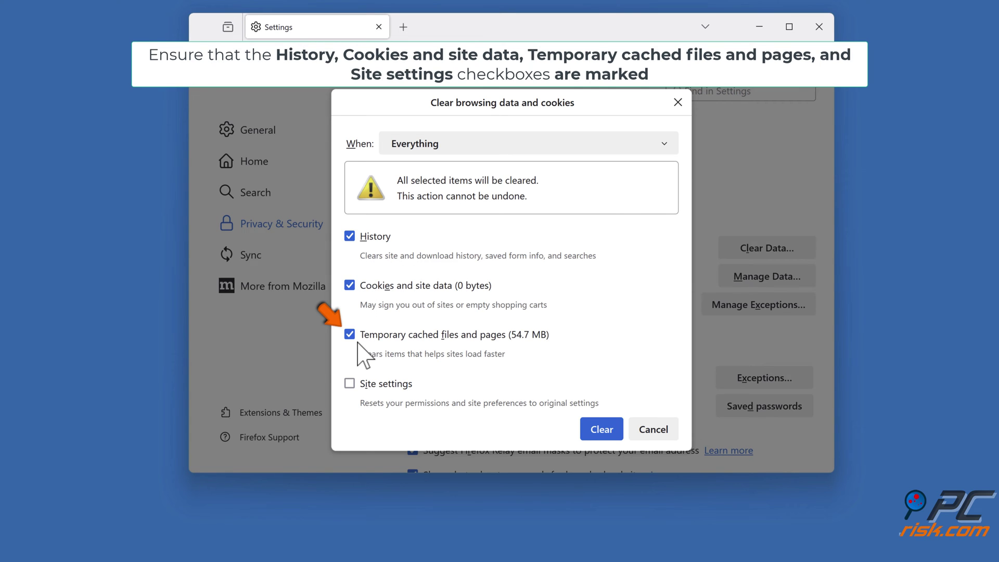
{"action": "left_click", "coordinate": [351, 388]}
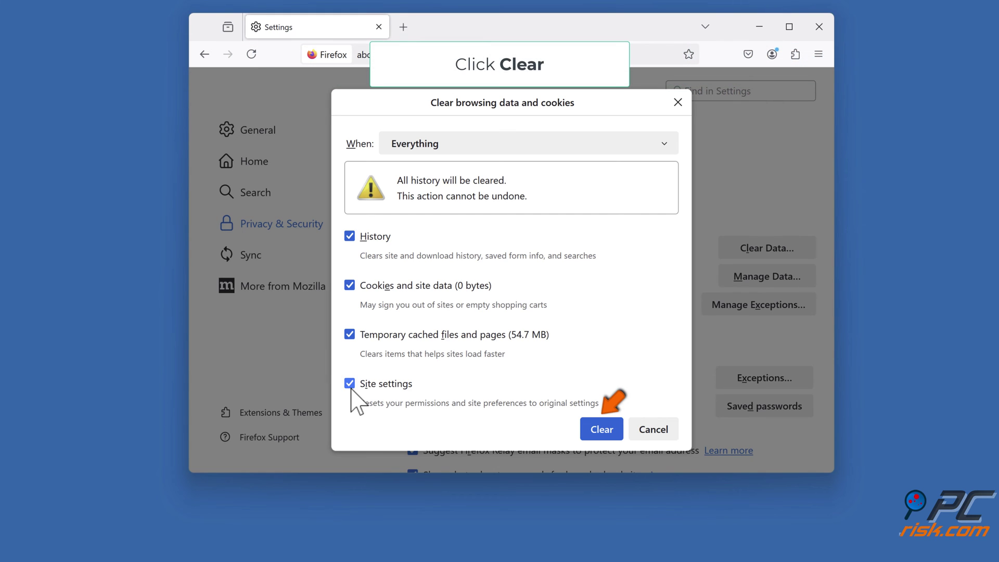
{"action": "left_click", "coordinate": [602, 437]}
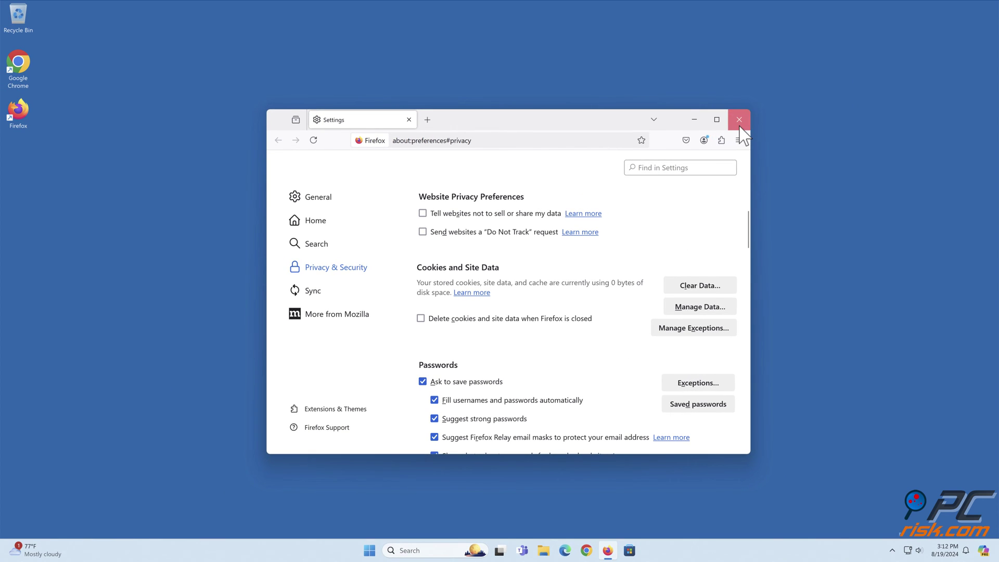
Step: Close Firefox, launch Edge and go to Settings from the … menu
{"action": "left_click", "coordinate": [739, 121]}
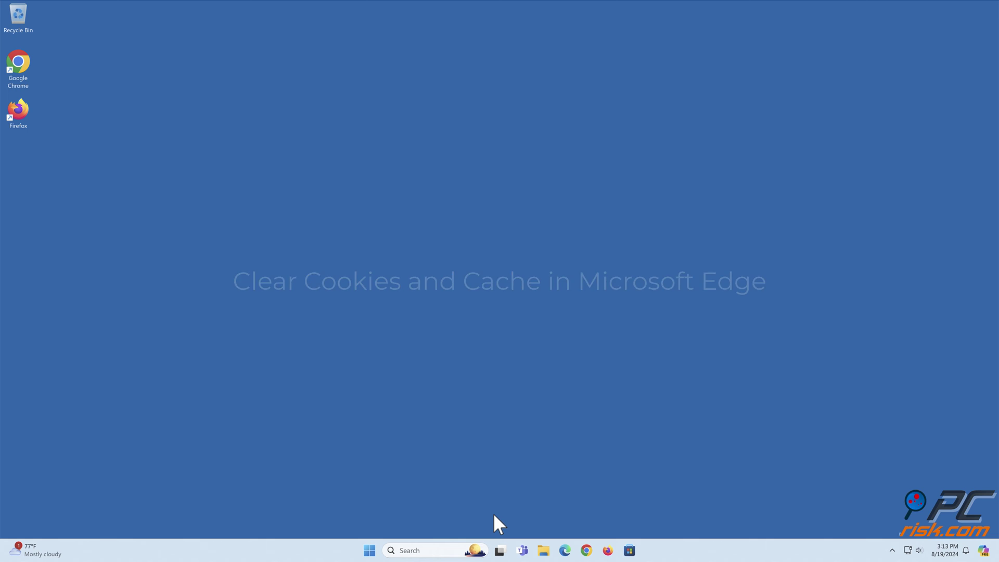
{"action": "left_click", "coordinate": [565, 550]}
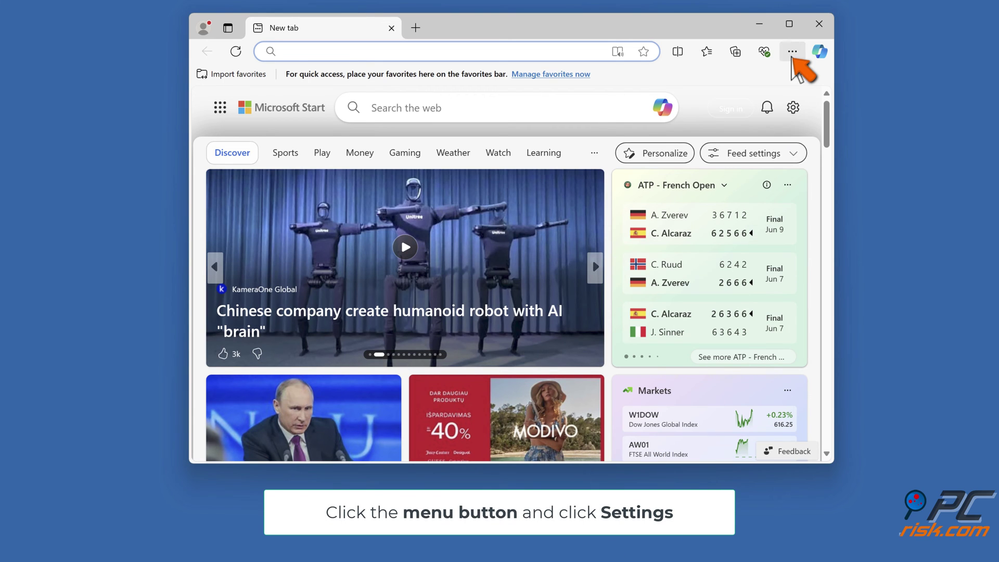
{"action": "left_click", "coordinate": [792, 51]}
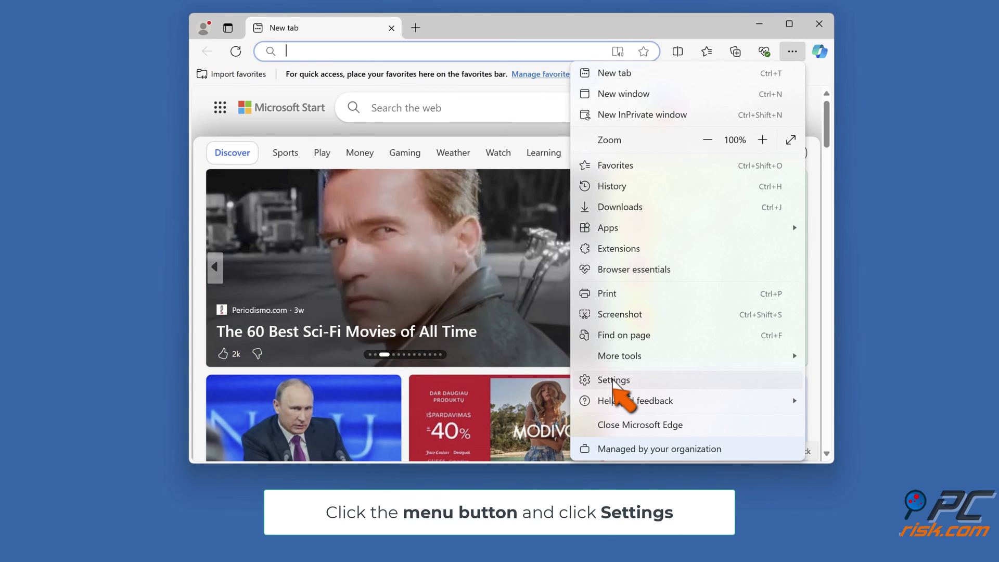
{"action": "left_click", "coordinate": [613, 380]}
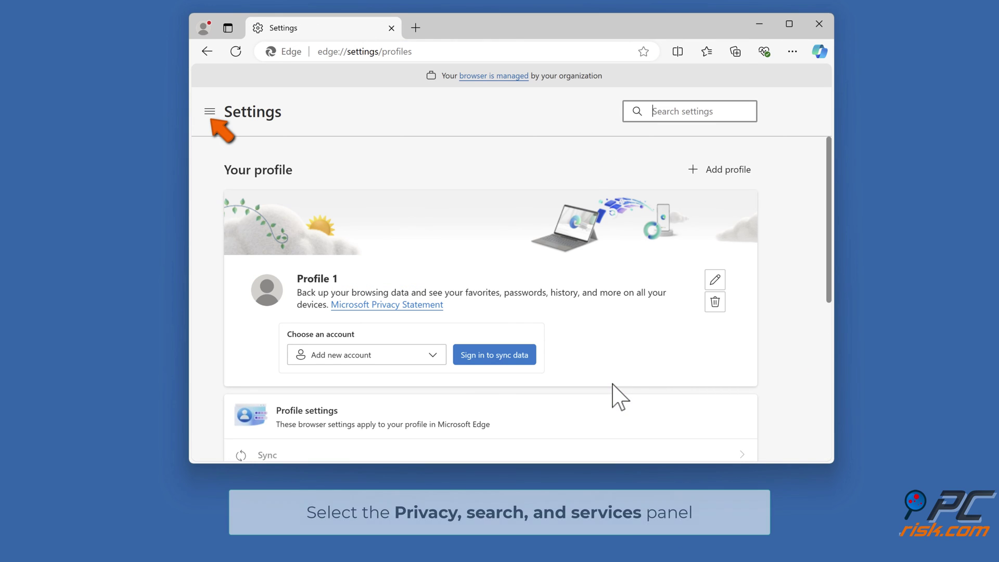
Step: Under Privacy, search, and services, clear browsing data with time range All time
{"action": "left_click", "coordinate": [210, 112]}
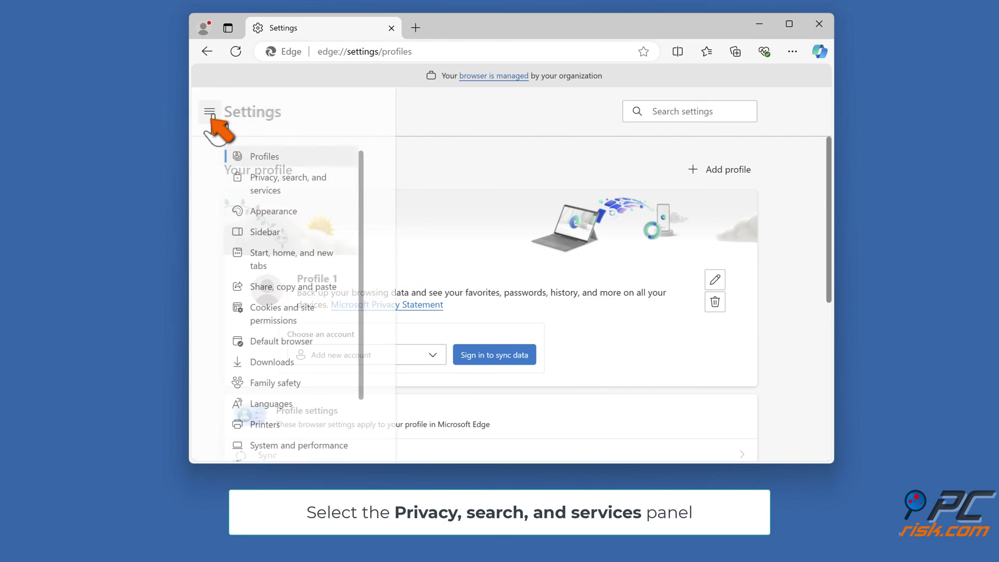
{"action": "left_click", "coordinate": [290, 199]}
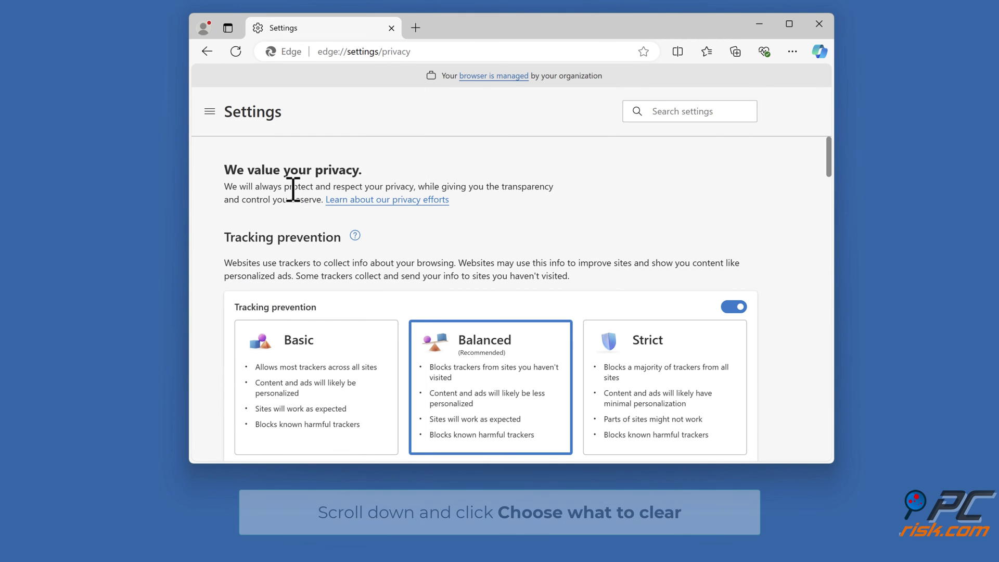
{"action": "scroll", "coordinate": [457, 188], "scroll_direction": "down", "scroll_amount": 5}
{"action": "scroll", "coordinate": [457, 201], "scroll_direction": "down", "scroll_amount": 3}
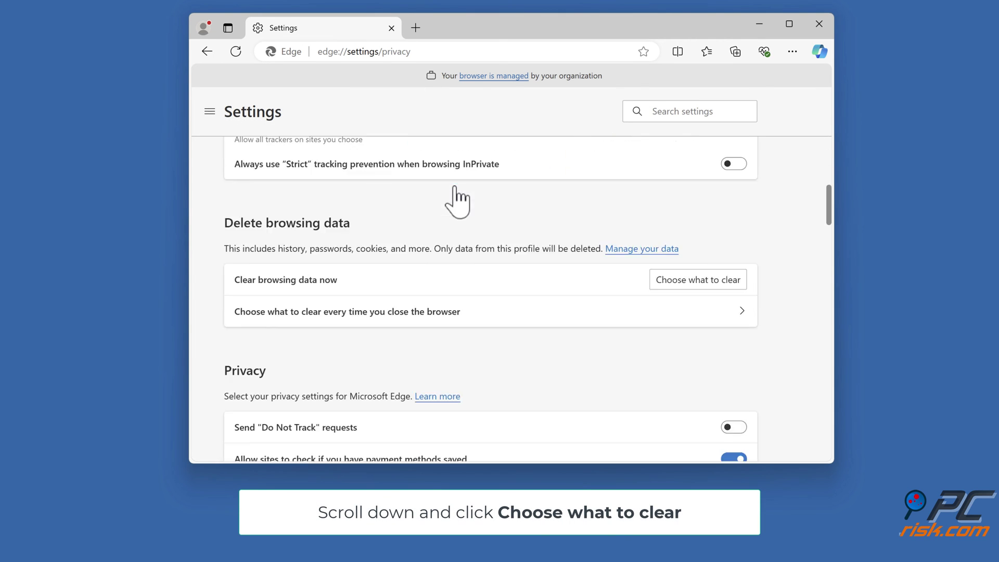
{"action": "left_click", "coordinate": [701, 286]}
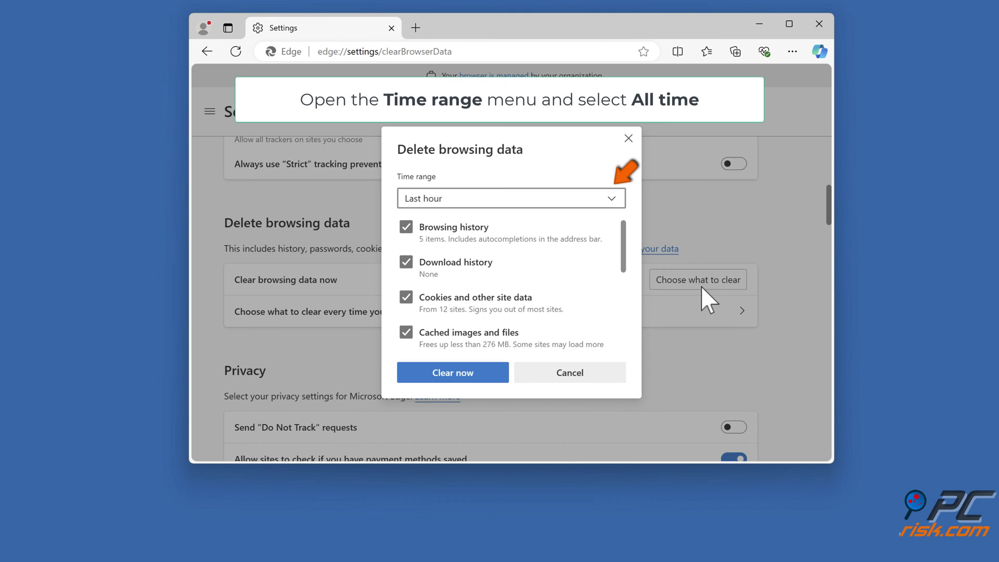
{"action": "left_click", "coordinate": [616, 207]}
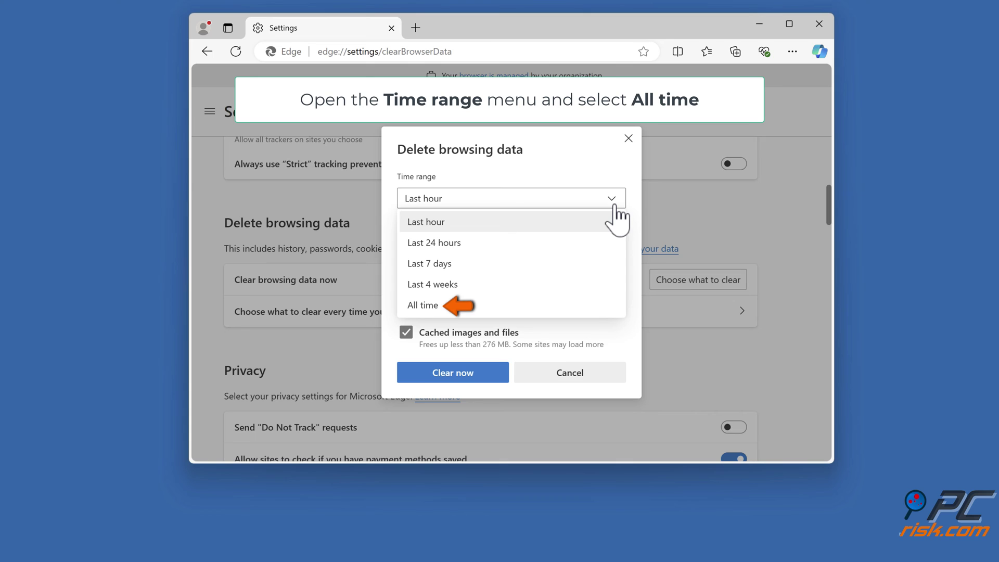
{"action": "left_click", "coordinate": [446, 307]}
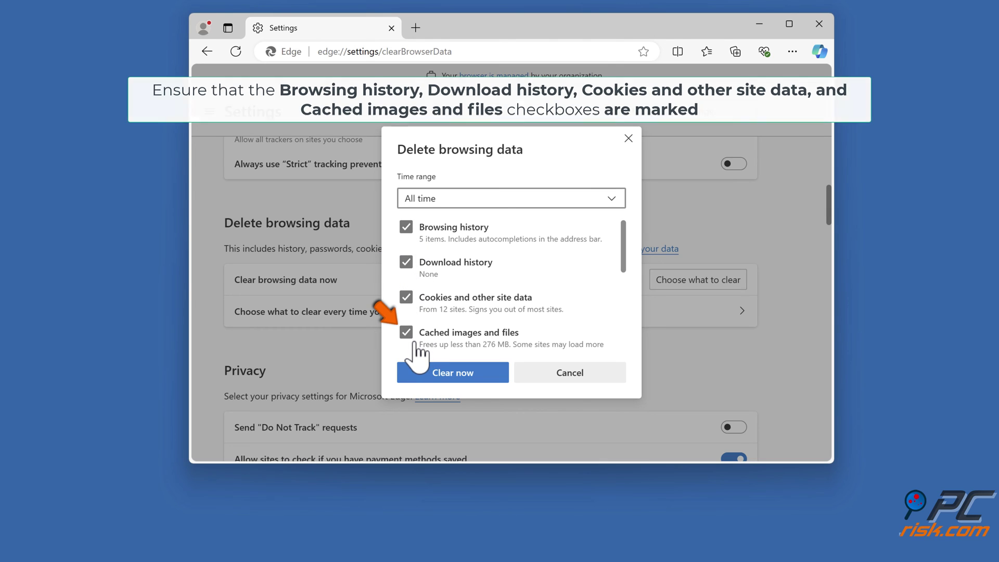
{"action": "left_click", "coordinate": [456, 372]}
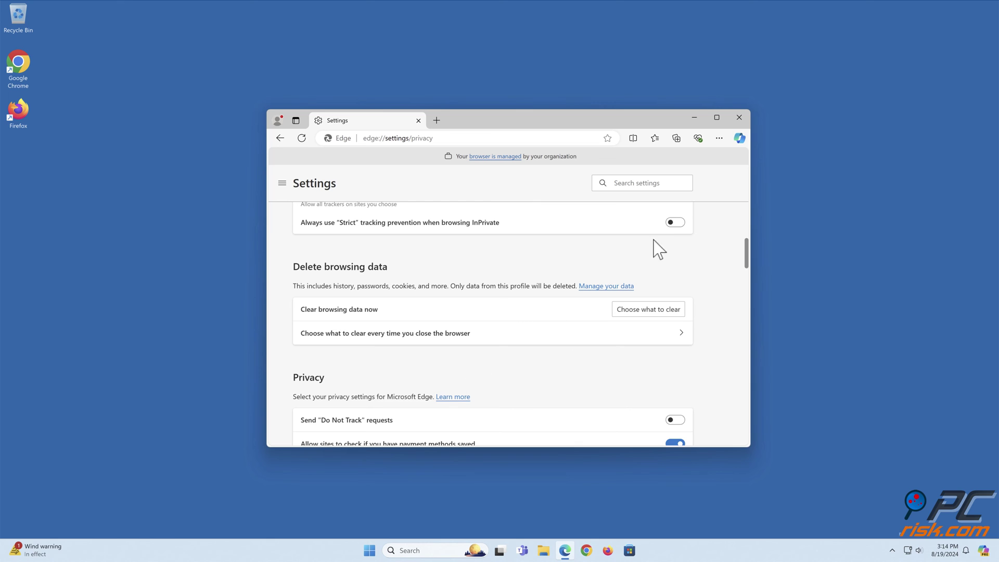
Step: Close the Microsoft Edge window
{"action": "left_click", "coordinate": [737, 118]}
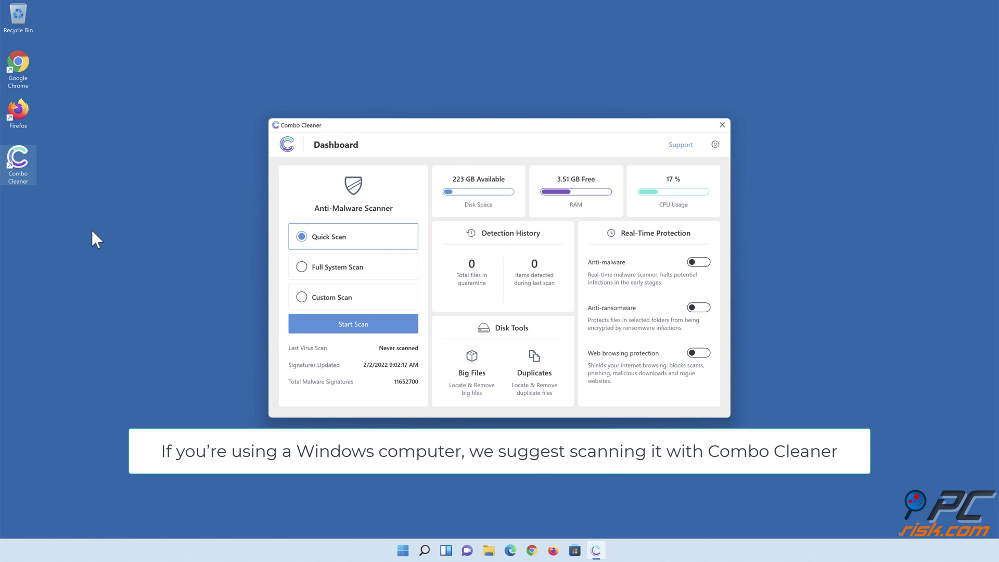
Step: Run a quick scan, quarantine all 323 detected threats, and switch on real-time anti-malware protection
{"action": "left_click", "coordinate": [353, 327]}
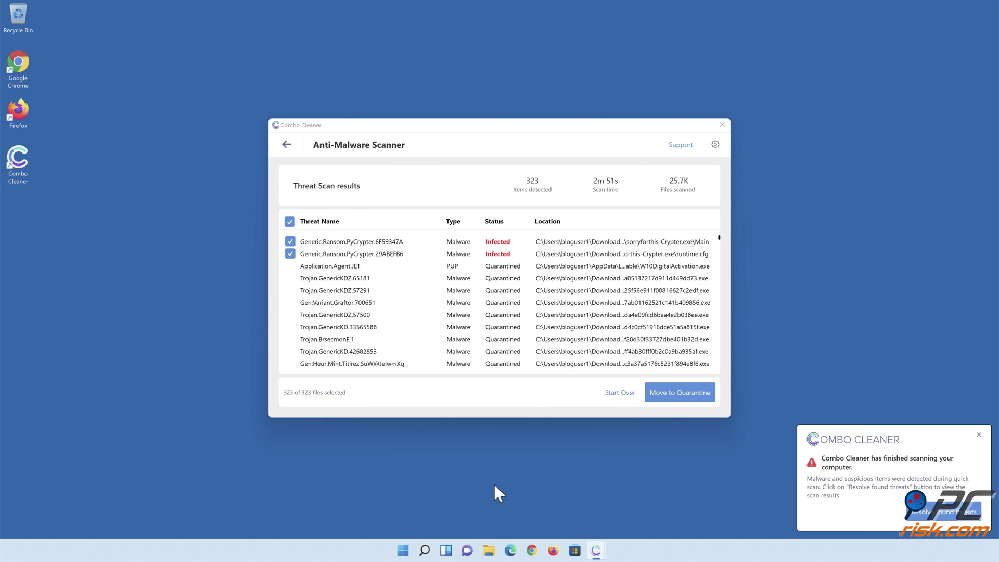
{"action": "left_click", "coordinate": [680, 396]}
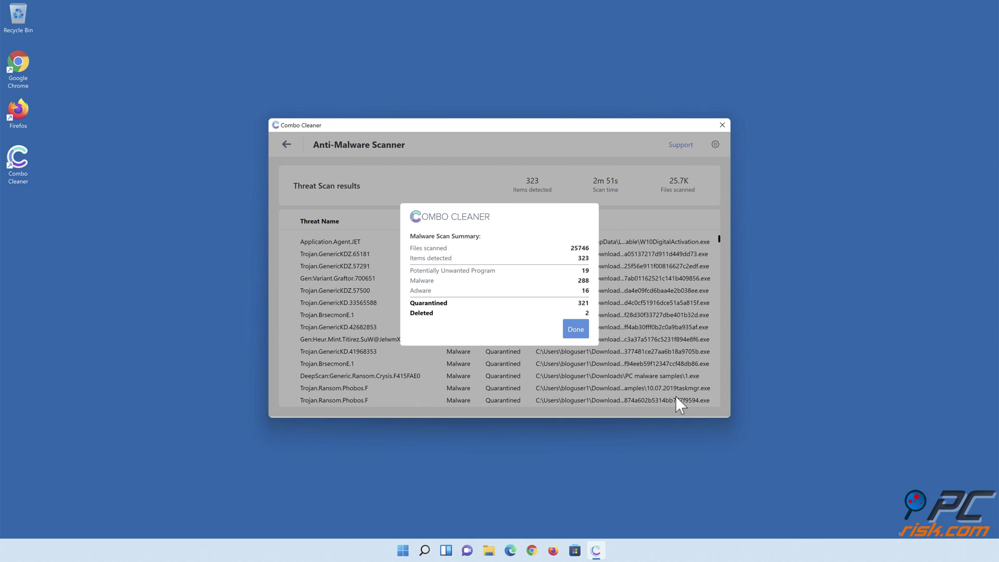
{"action": "left_click", "coordinate": [574, 334]}
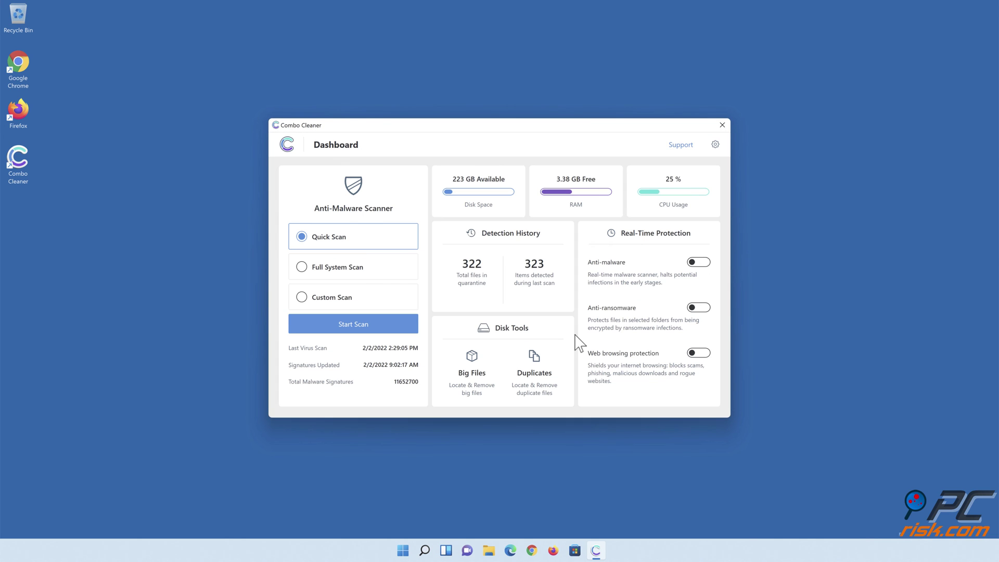
{"action": "left_click", "coordinate": [697, 265]}
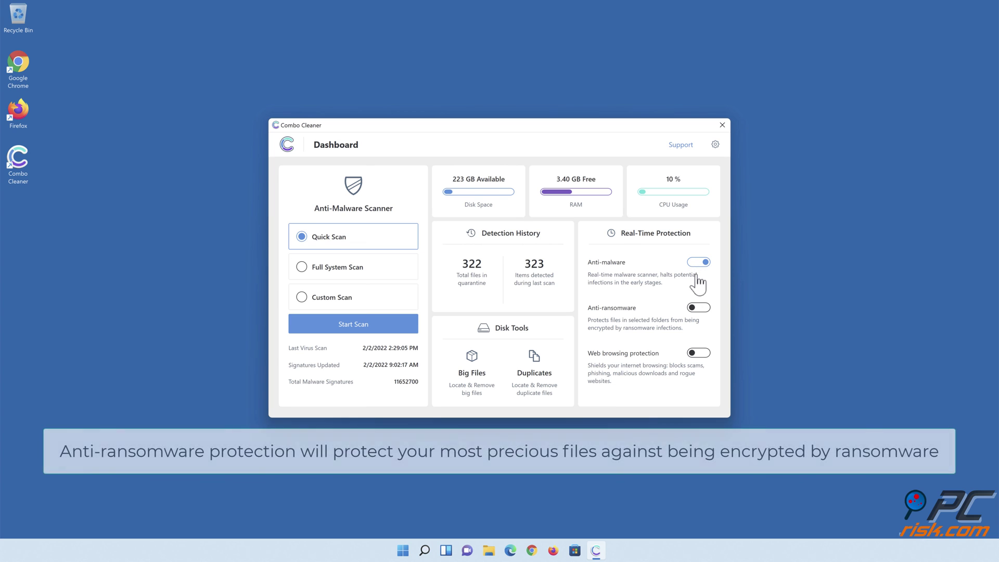
Step: Add Libraries > Documents as an anti-ransomware protected folder and return to the dashboard
{"action": "left_click", "coordinate": [700, 309]}
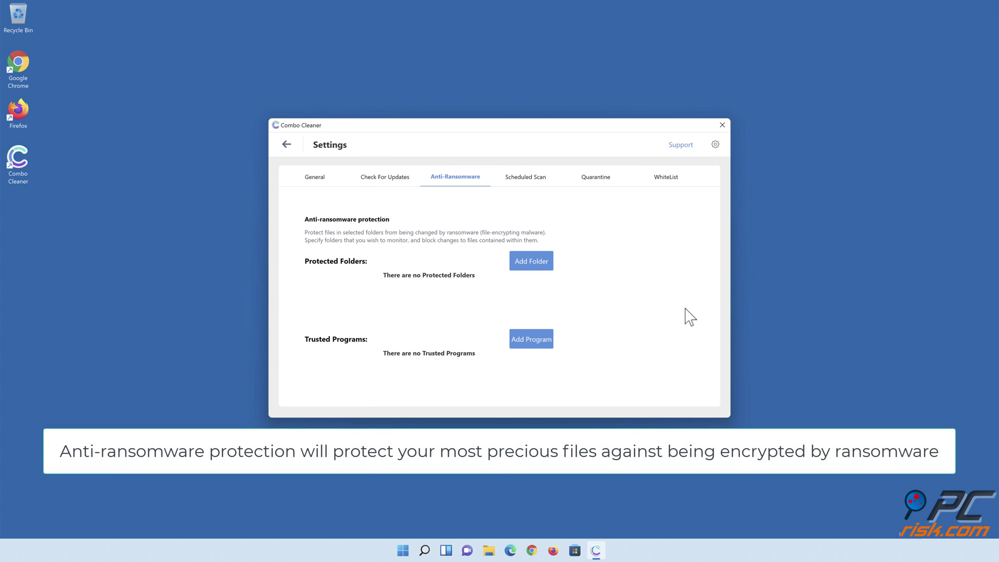
{"action": "left_click", "coordinate": [533, 266]}
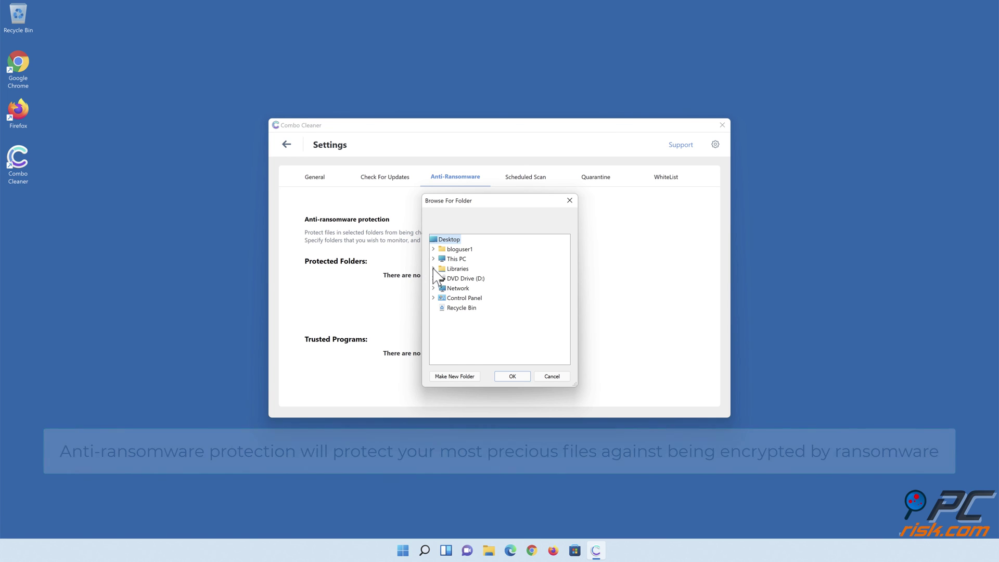
{"action": "left_click", "coordinate": [432, 268]}
{"action": "left_click", "coordinate": [442, 288]}
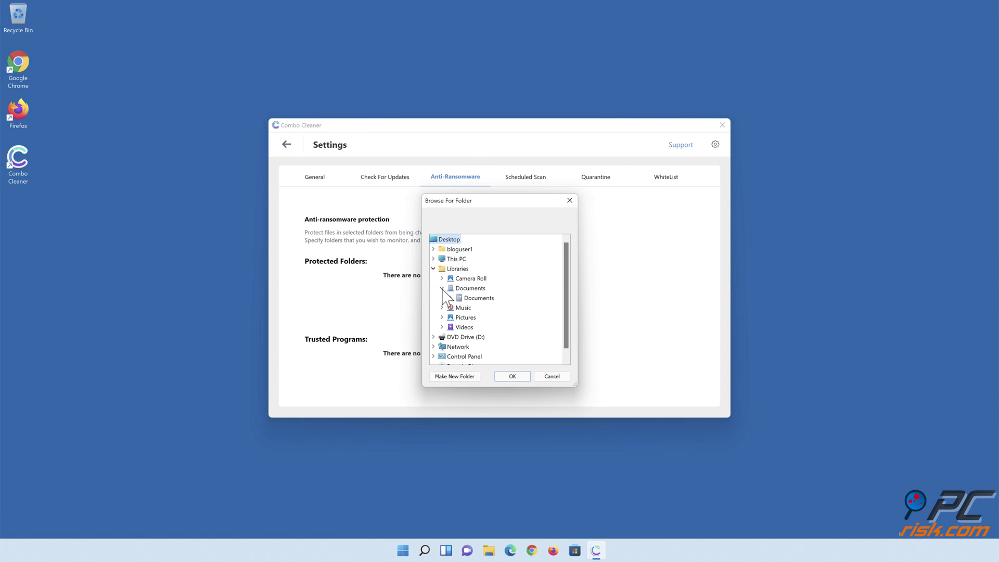
{"action": "left_click", "coordinate": [470, 298]}
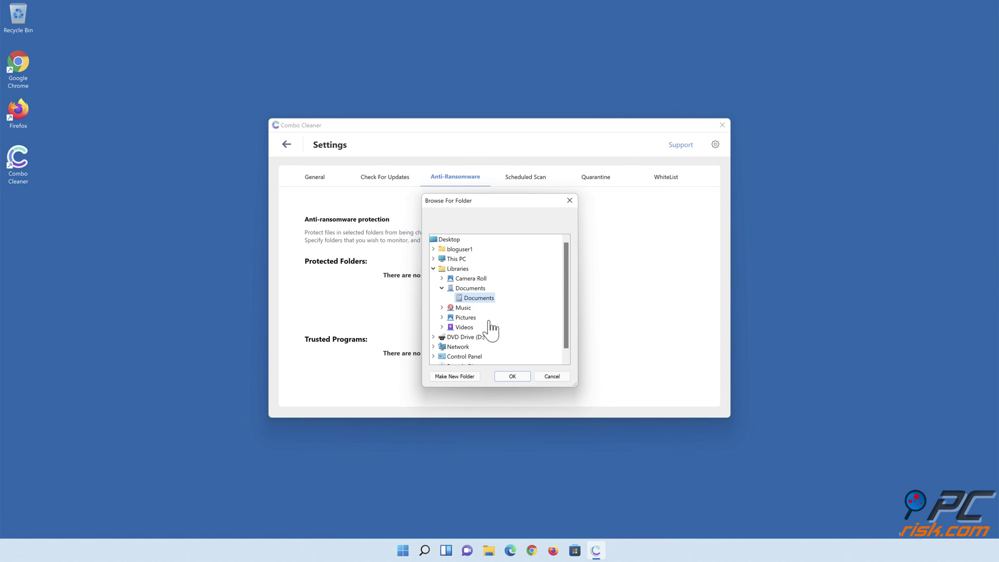
{"action": "left_click", "coordinate": [514, 378]}
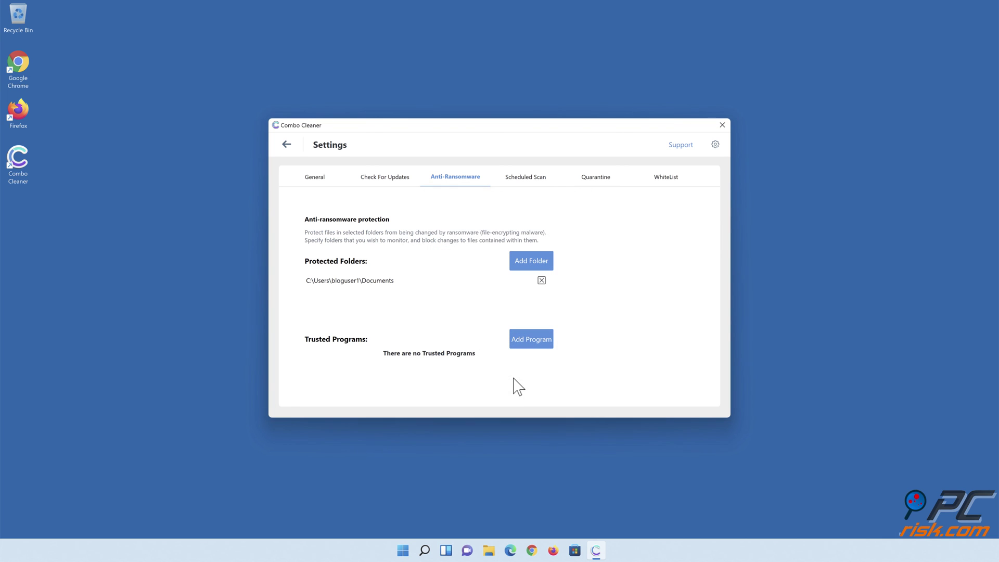
{"action": "left_click", "coordinate": [287, 145]}
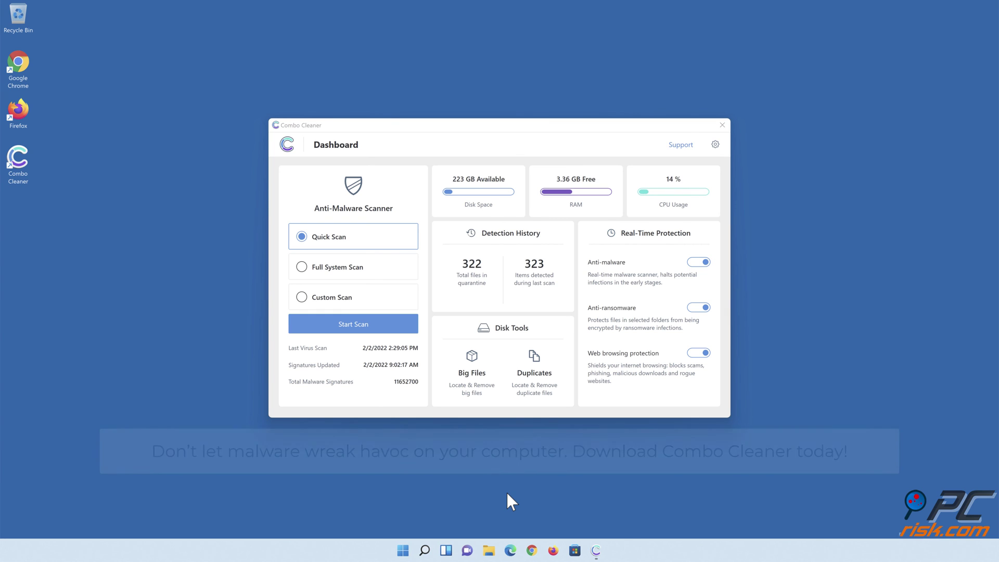
Step: Close the Combo Cleaner window from its title bar
{"action": "left_click", "coordinate": [722, 126]}
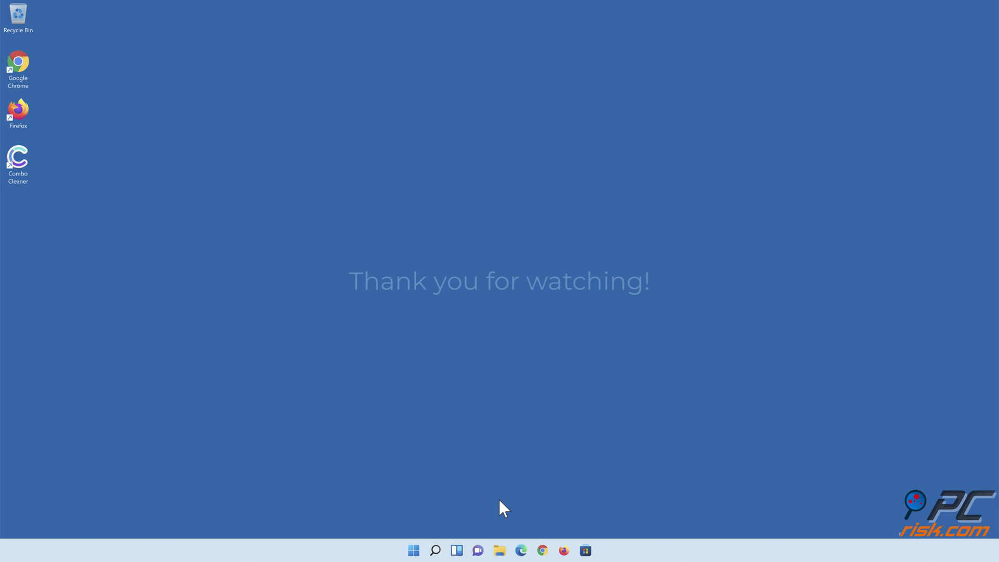